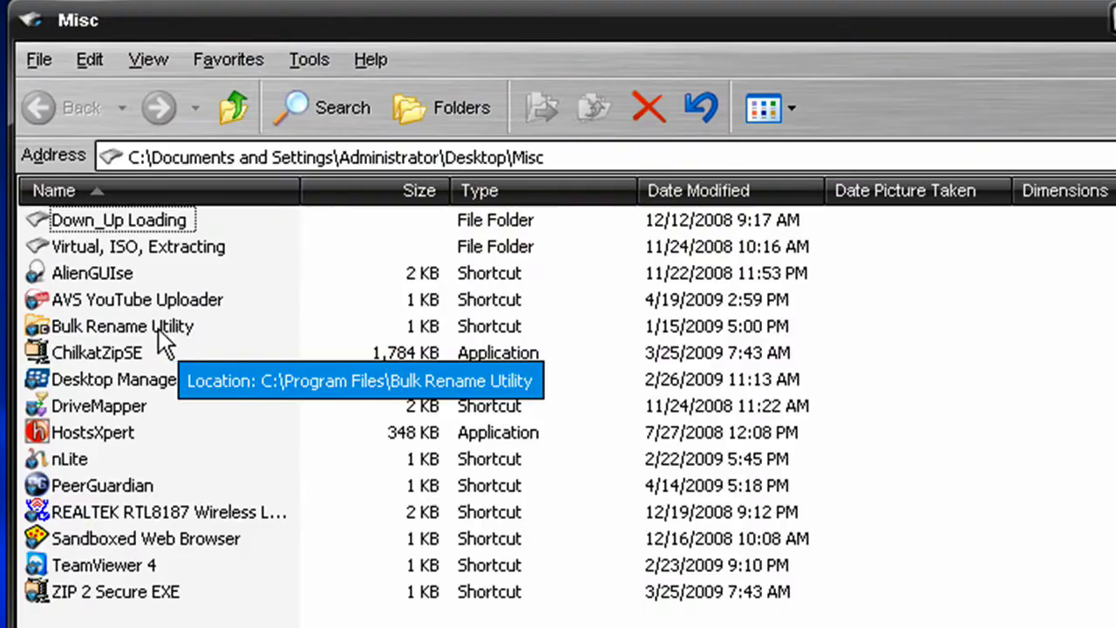
- Launch Bulk Rename Utility from its shortcut in the Misc folder
double_click(158, 329)
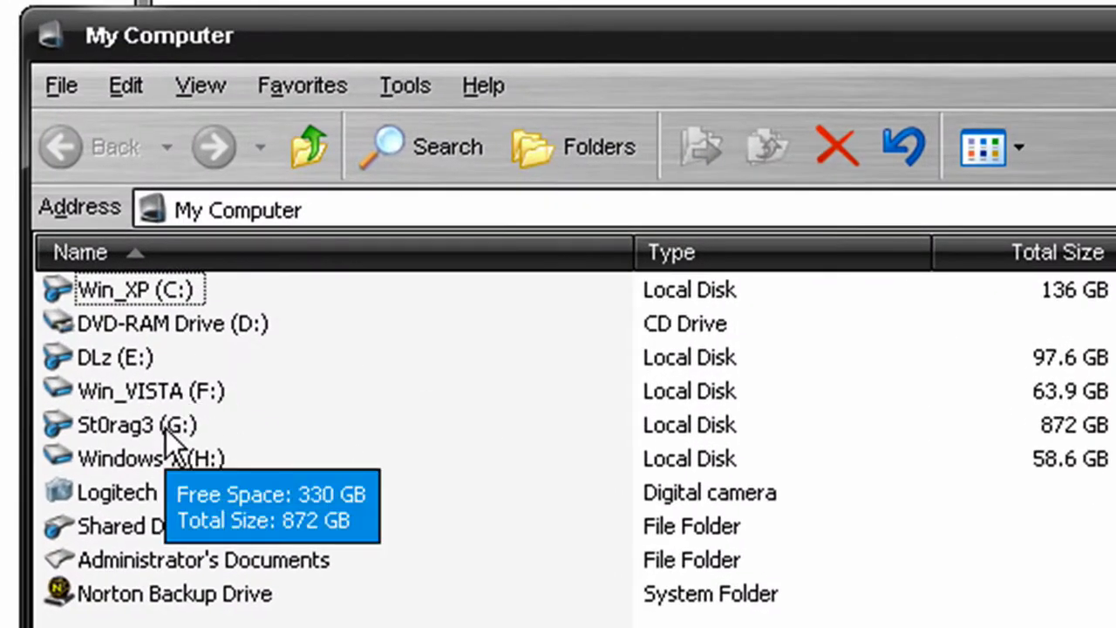
- Examine how the tracks are named in the G:\Songz\Artic Monkeys - Whatever People Say folder
double_click(165, 429)
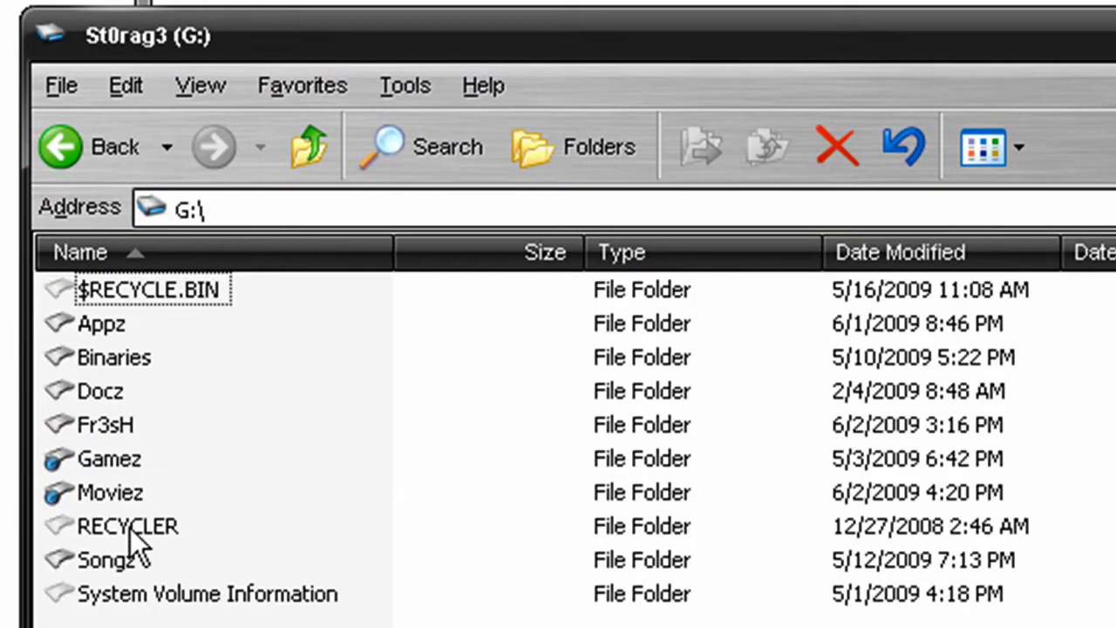
double_click(129, 559)
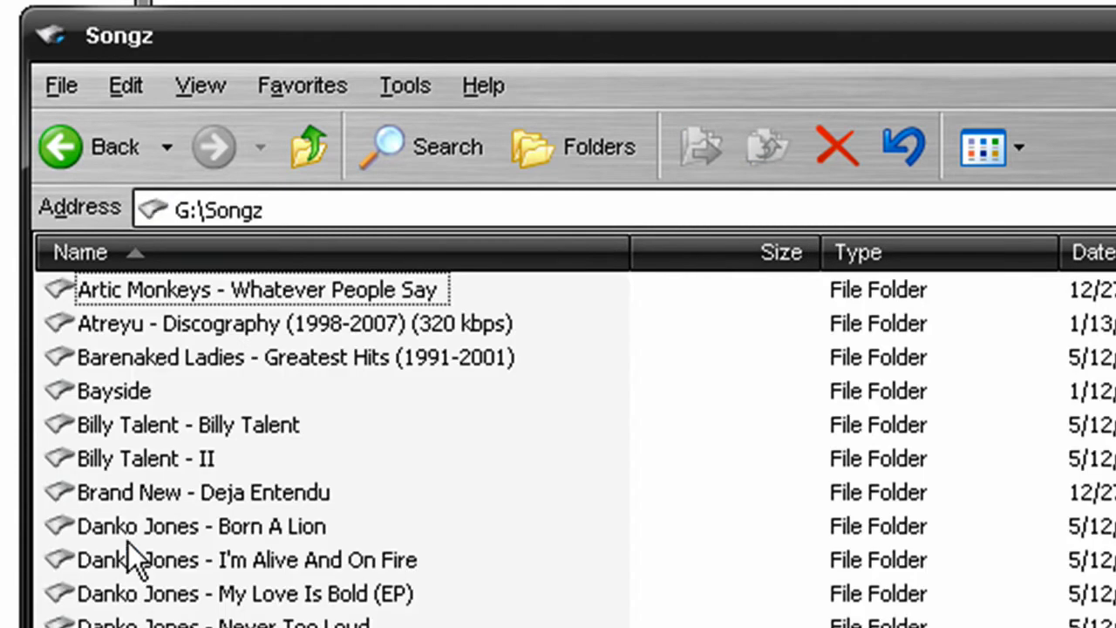
left_click(182, 293)
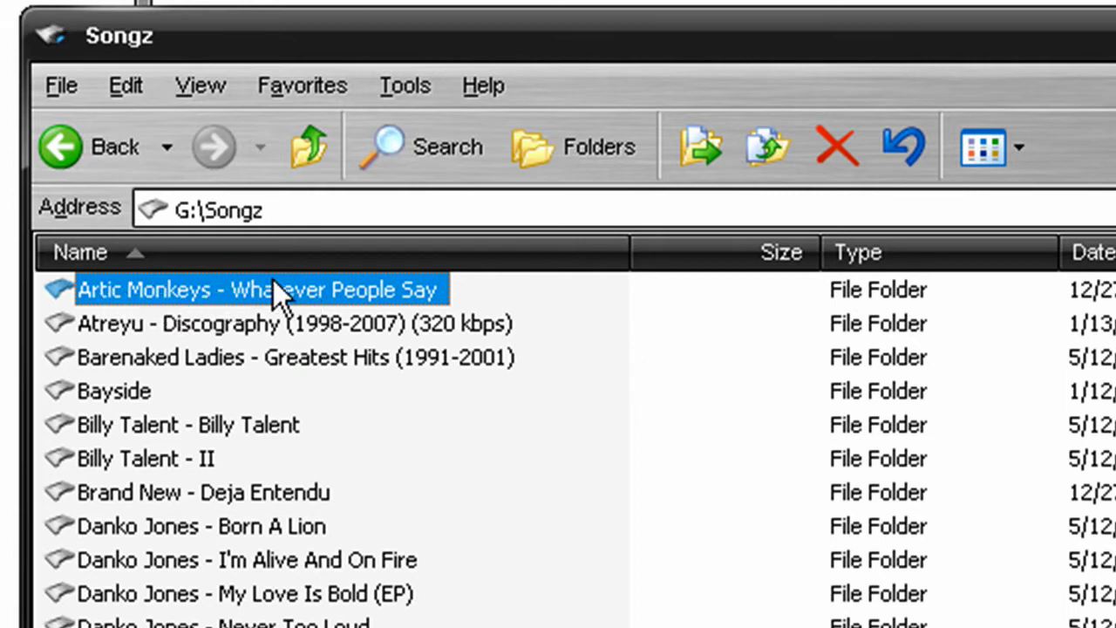
double_click(384, 287)
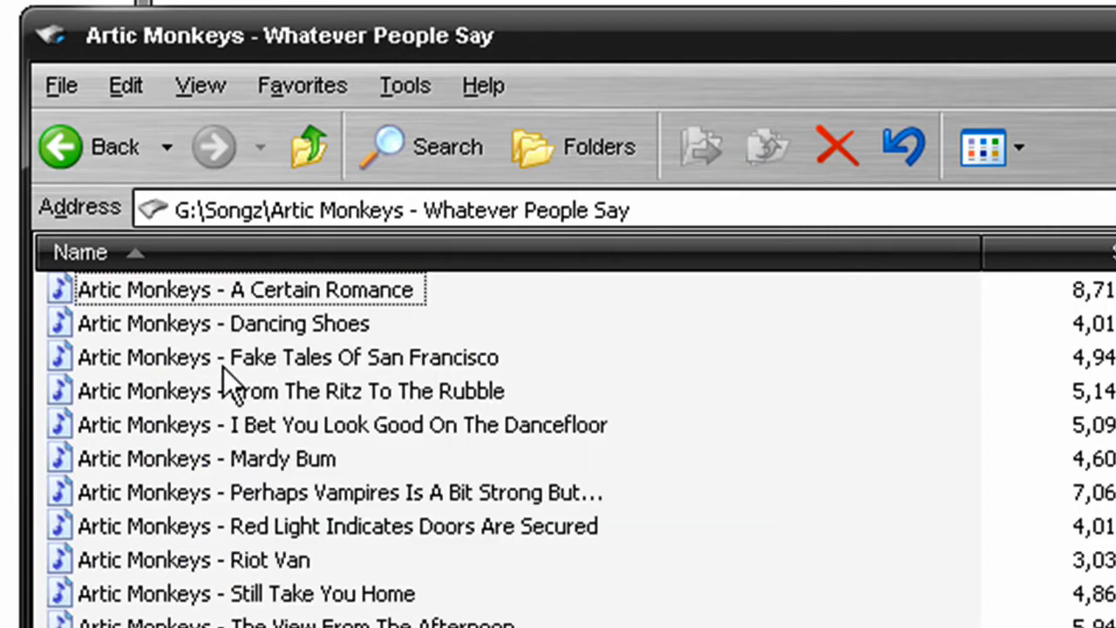
left_click(293, 290)
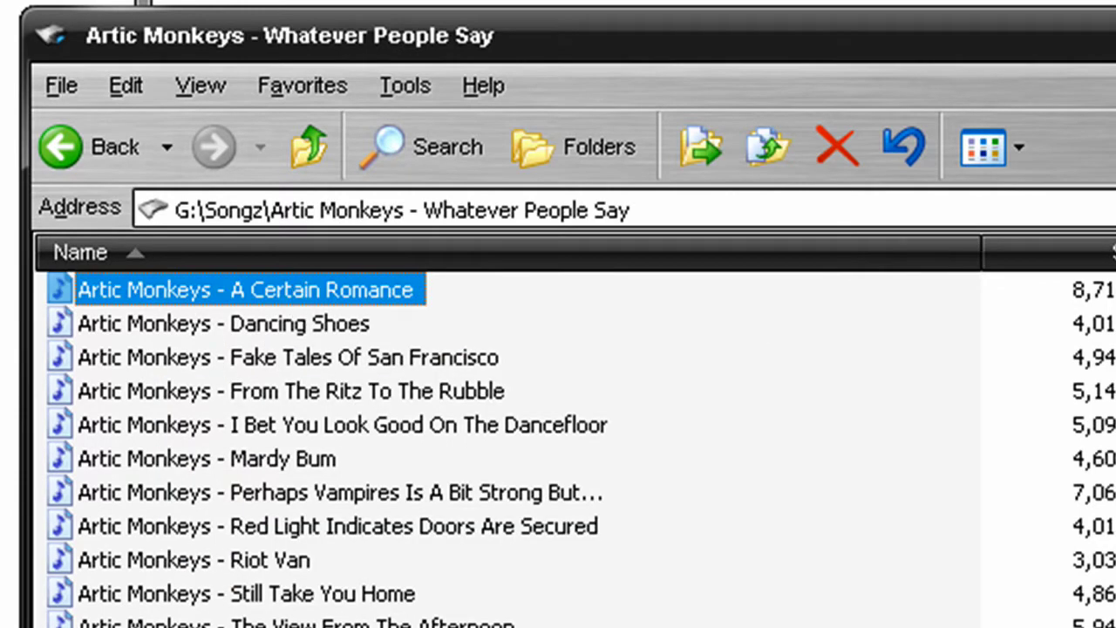
- Go back to the Songz folder and examine the track names in Danko Jones - Never Too Loud with a wider Name column
left_click(65, 162)
scroll(558, 436, "down", 15)
scroll(319, 424, "up", 15)
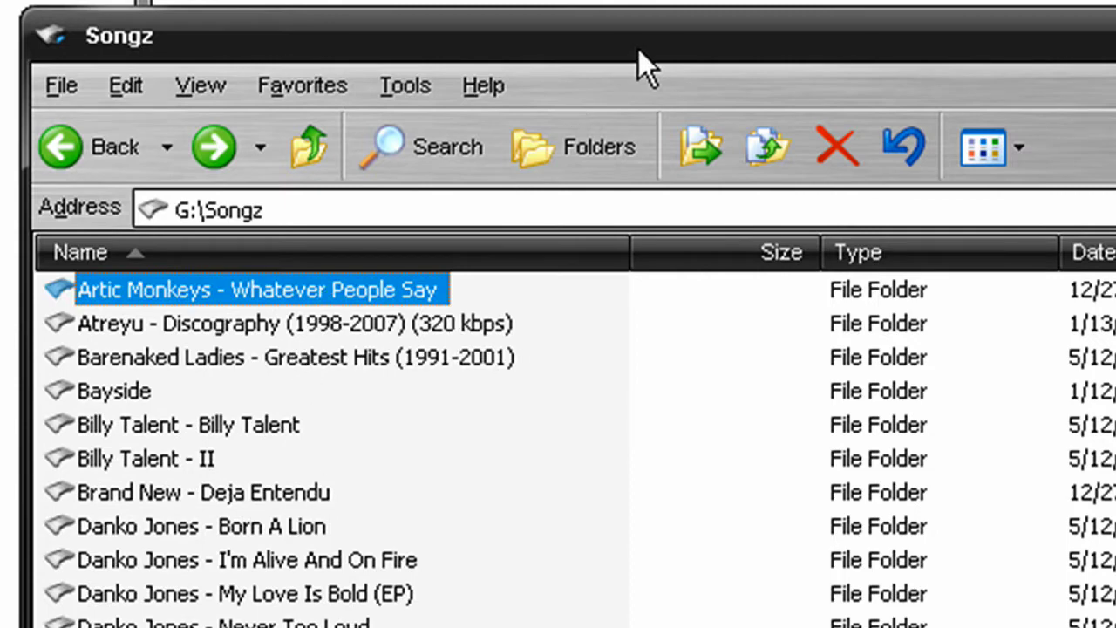
left_click_drag(639, 49, 1115, 167)
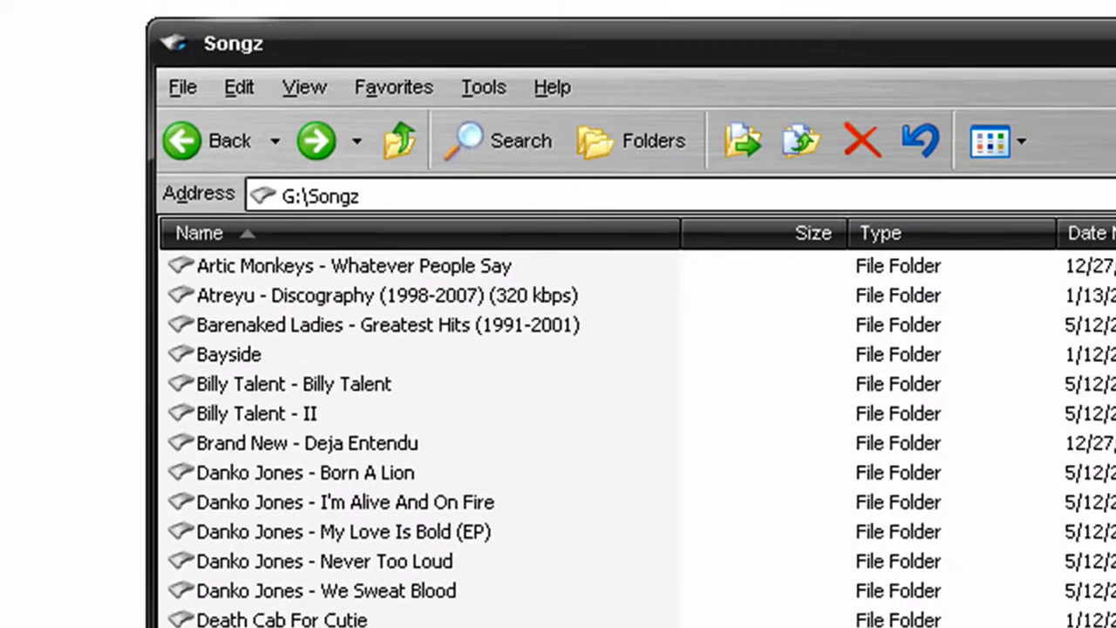
scroll(558, 419, "down", 7)
scroll(180, 591, "up", 4)
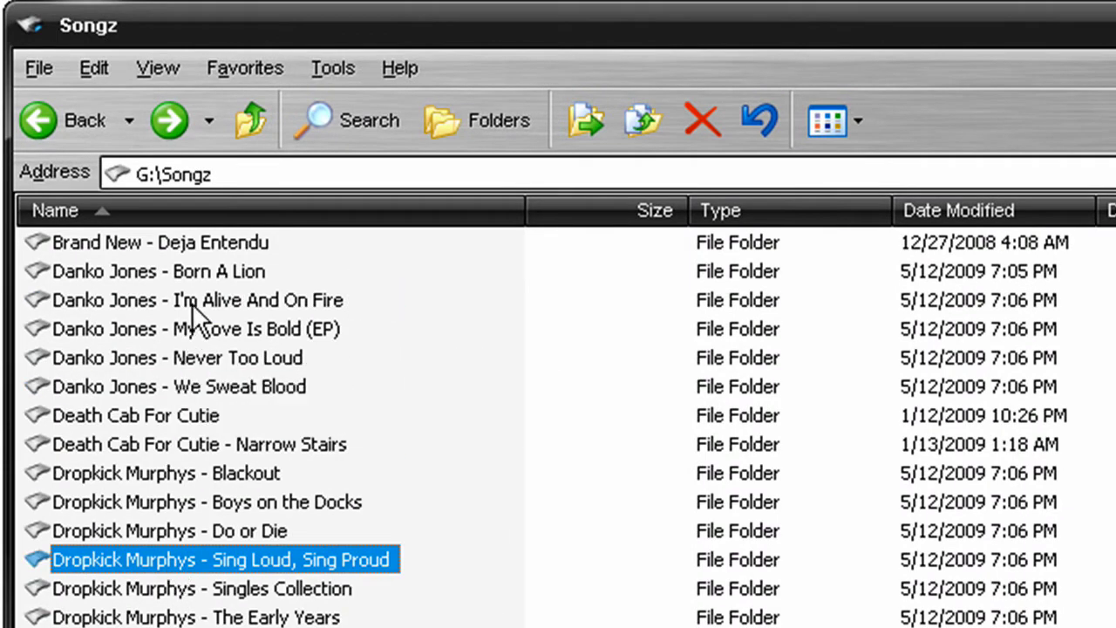
double_click(191, 358)
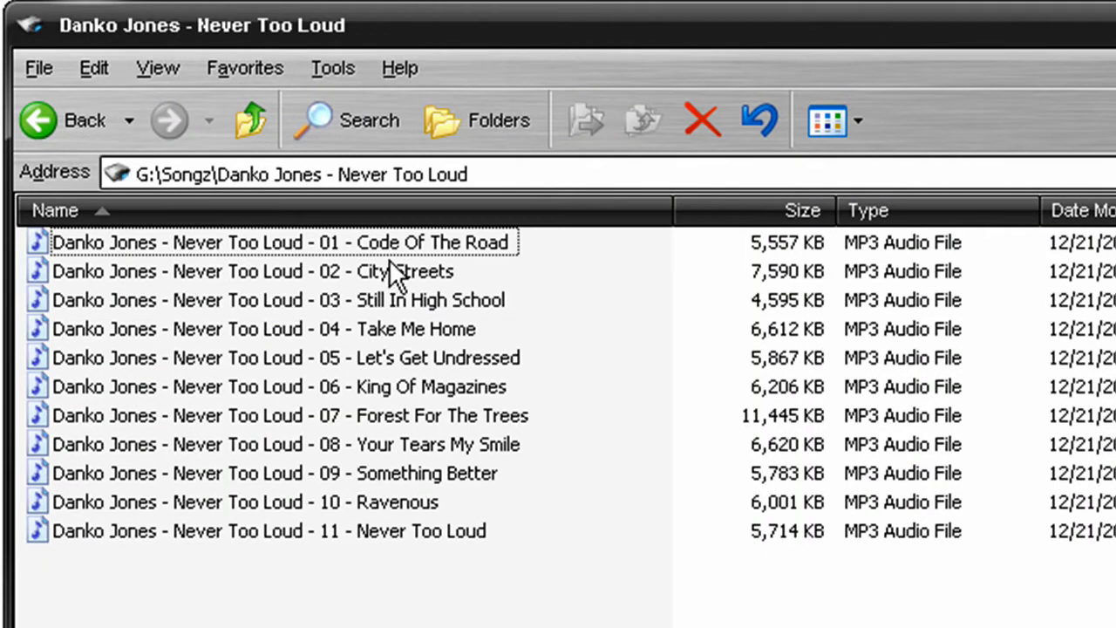
left_click_drag(671, 210, 788, 208)
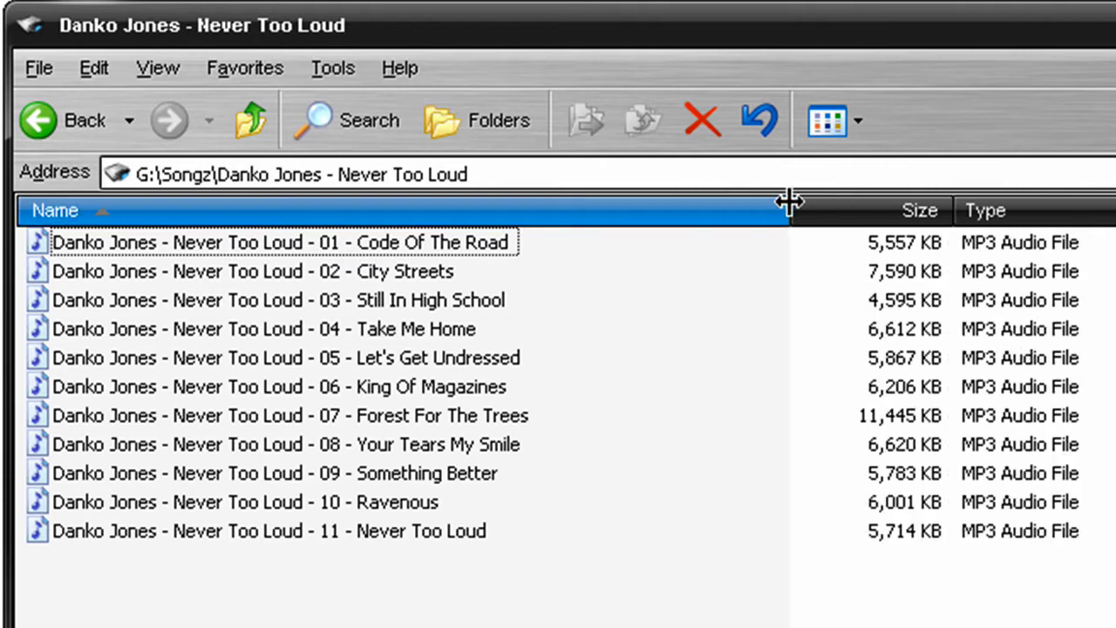
left_click(183, 244)
left_click(68, 139)
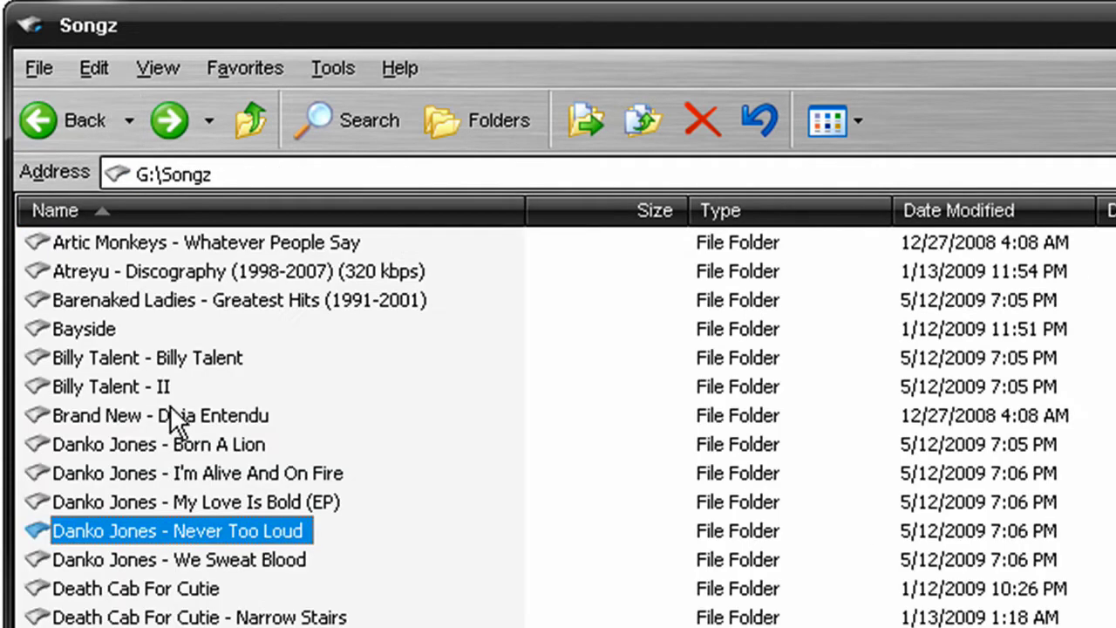
- Examine the full file names in the Danko Jones - Born A Lion folder, widening the Name column
double_click(183, 440)
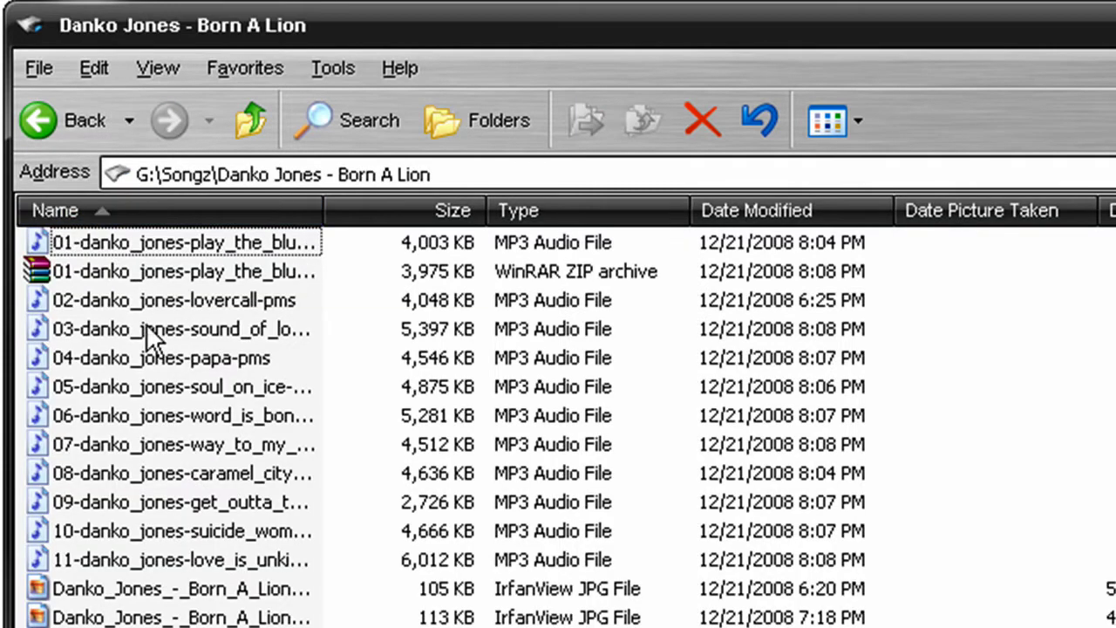
left_click_drag(321, 209, 571, 210)
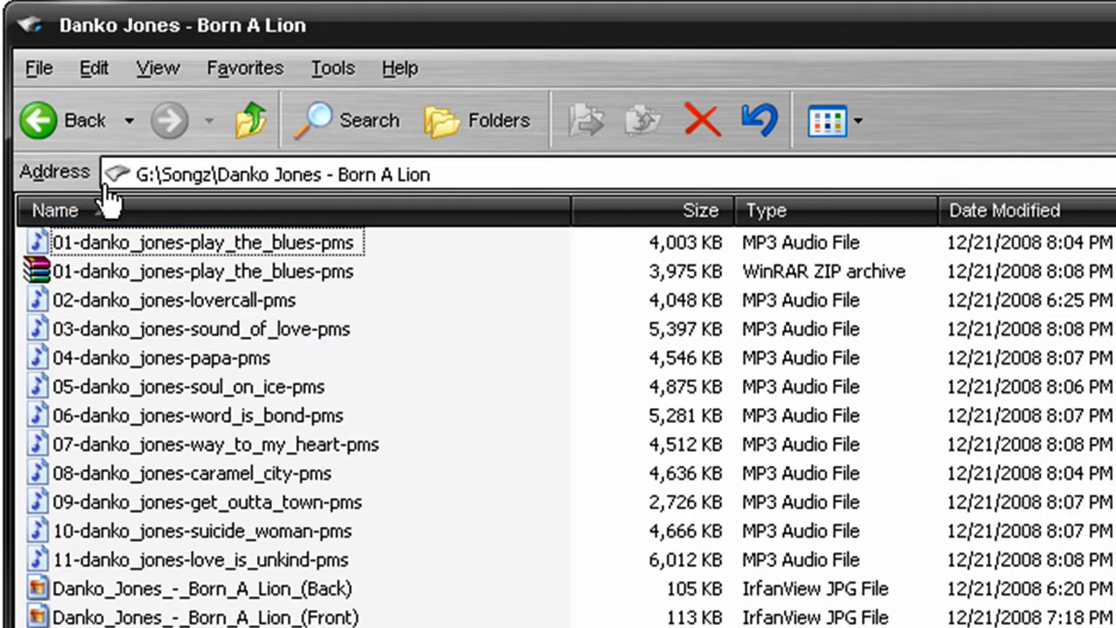
left_click(68, 120)
- Open the Danko Jones - We Sweat Blood folder and highlight tracks 01 to 12 to review their names
double_click(197, 558)
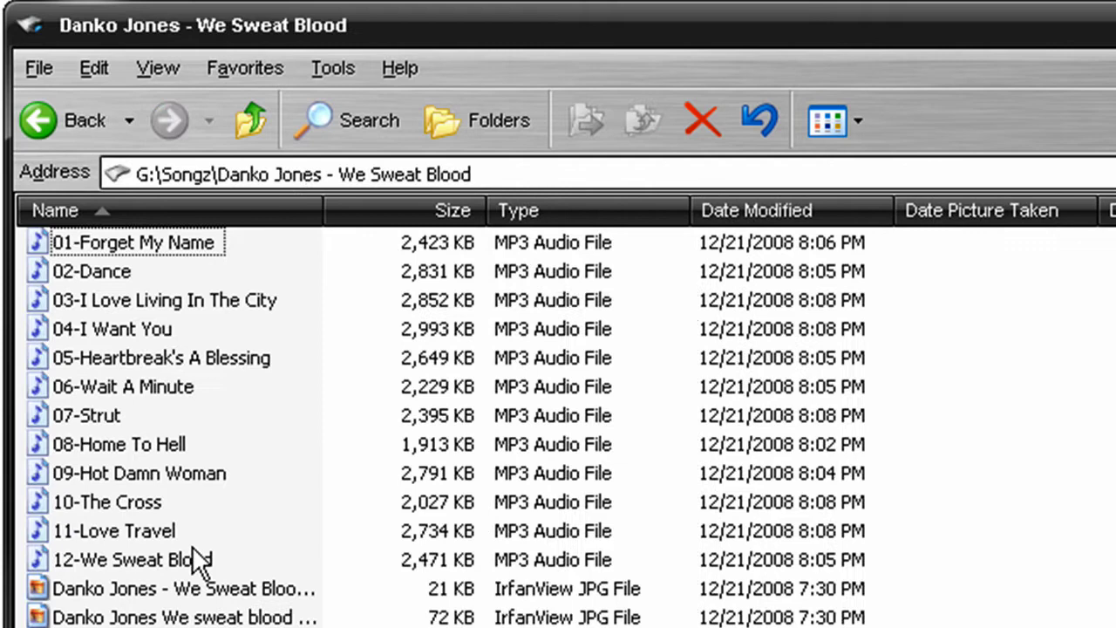
left_click(134, 242)
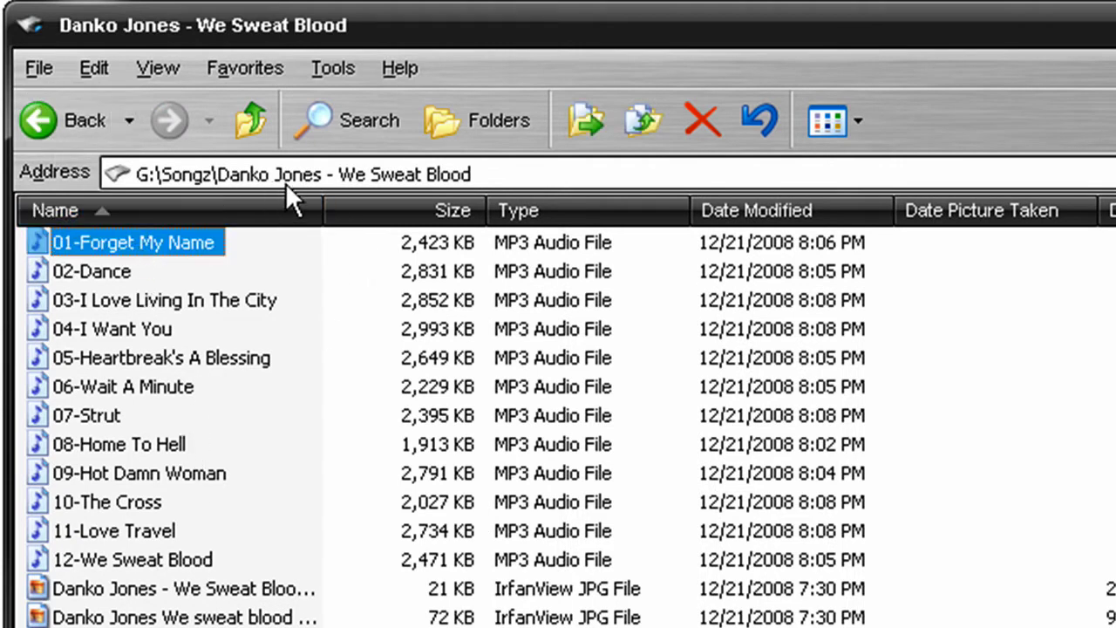
left_click(144, 561, "shift")
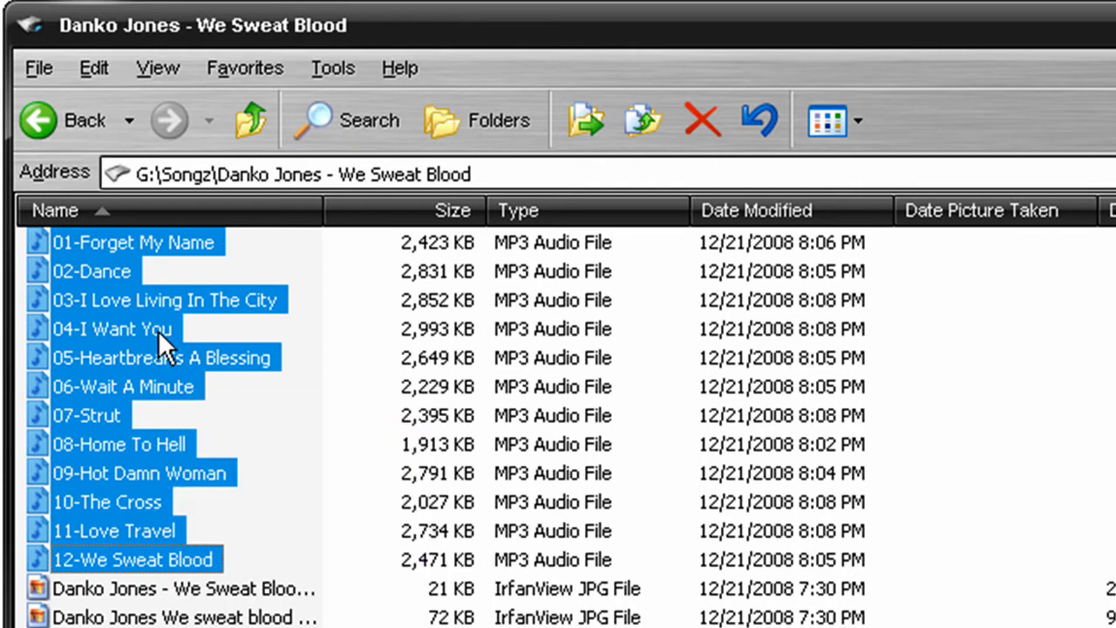
- In Bulk Rename Utility, browse to G:\Songz\Danko Jones - We Sweat Blood and select the MP3 tracks 01 to 12
mouse_move(158, 330)
left_click_drag(484, 23, 956, 533)
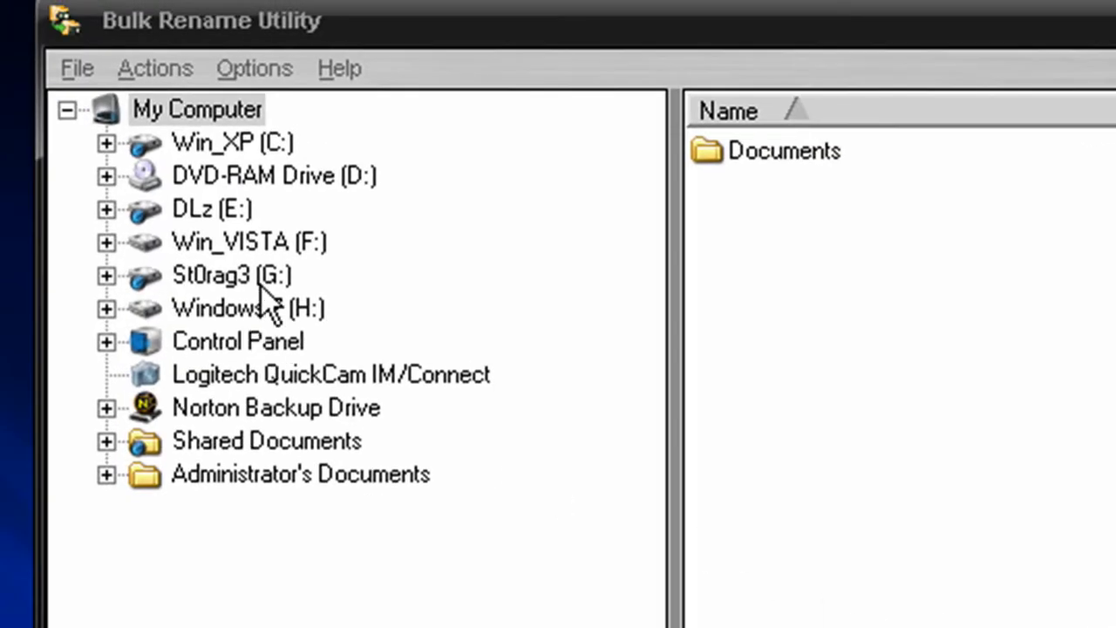
left_click(260, 287)
double_click(779, 364)
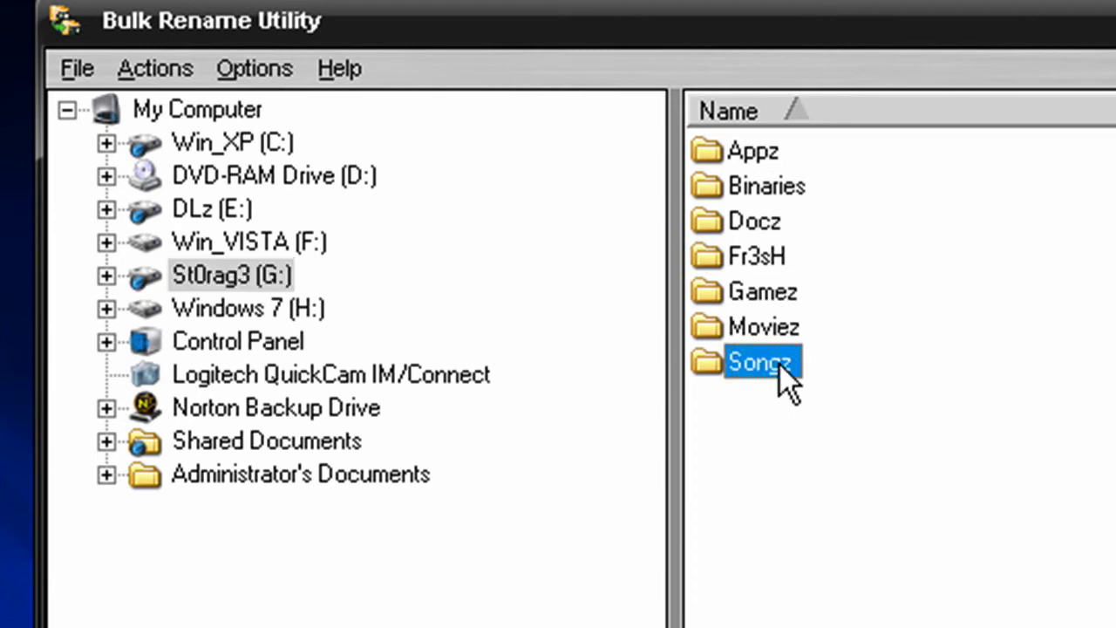
left_click(829, 573)
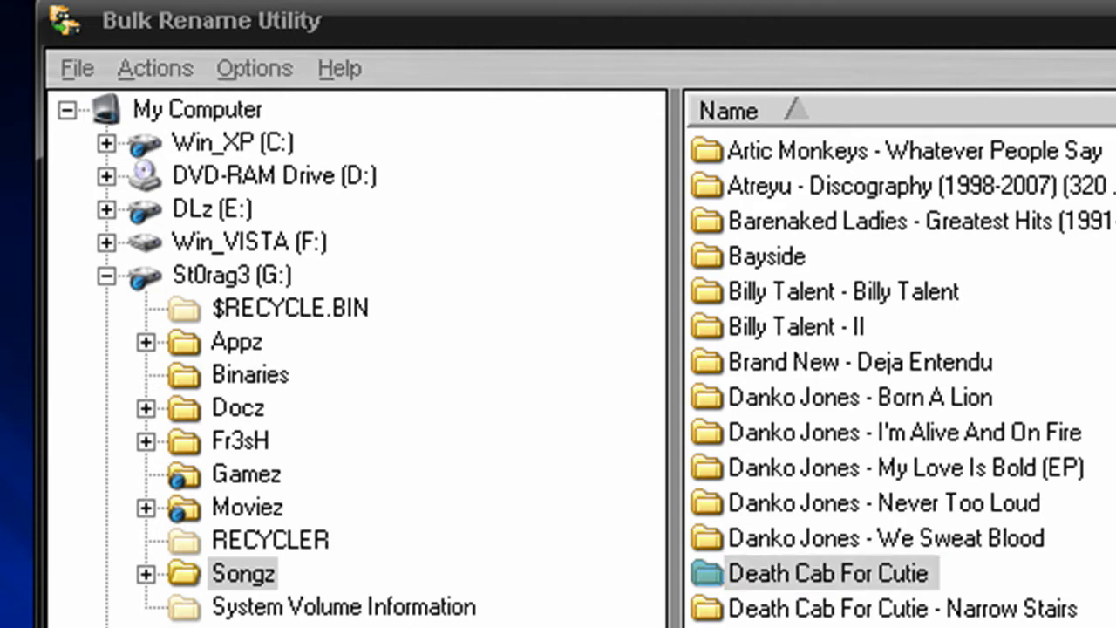
double_click(914, 534)
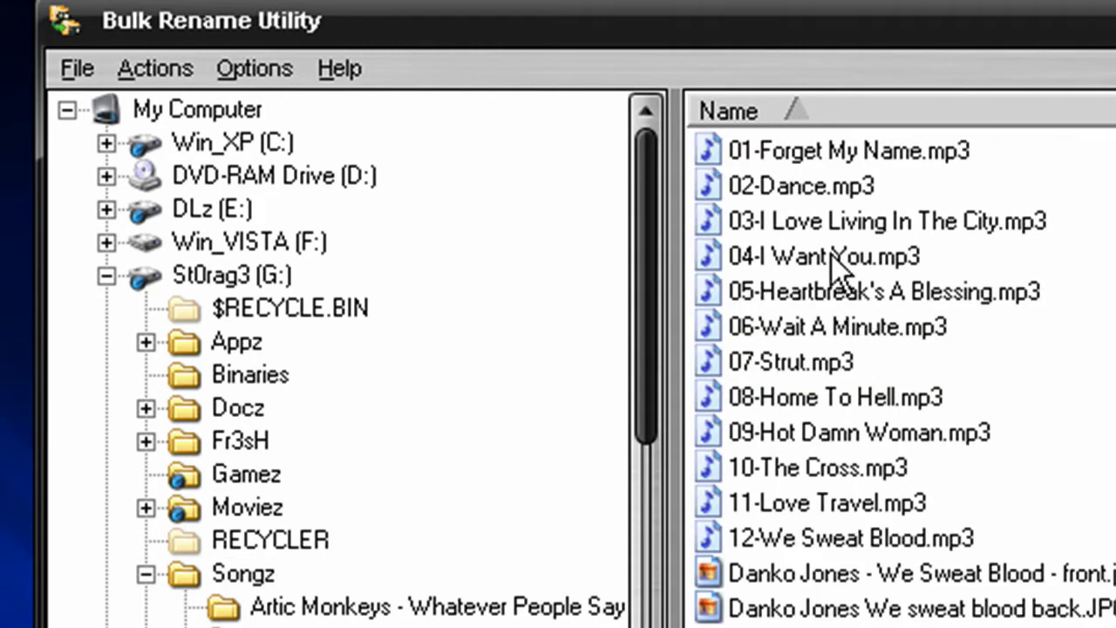
left_click(844, 150)
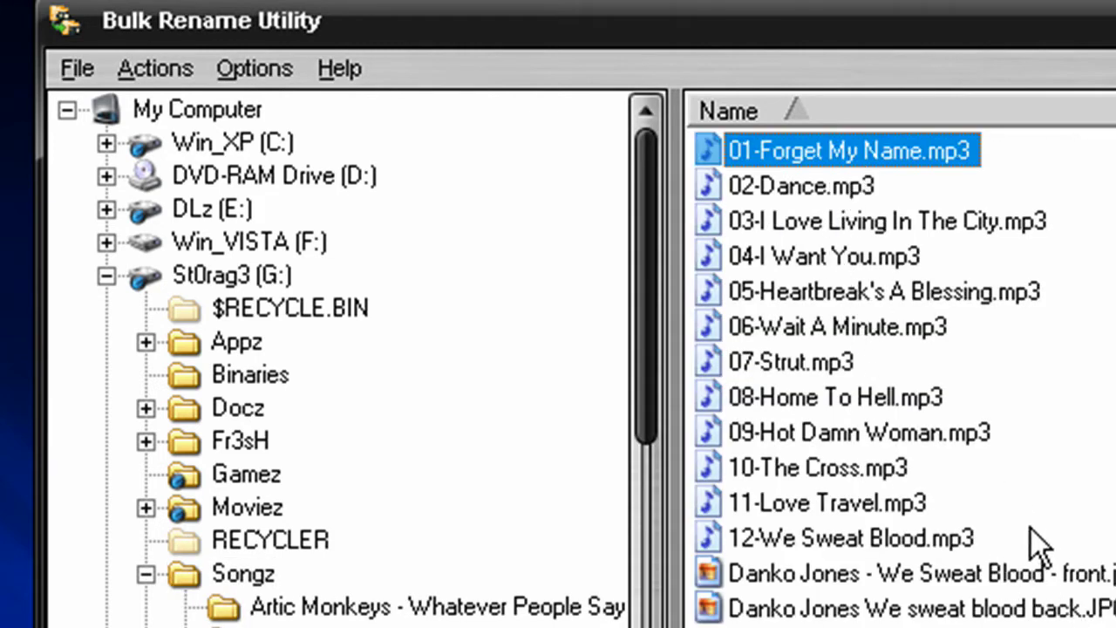
left_click(952, 537, "shift")
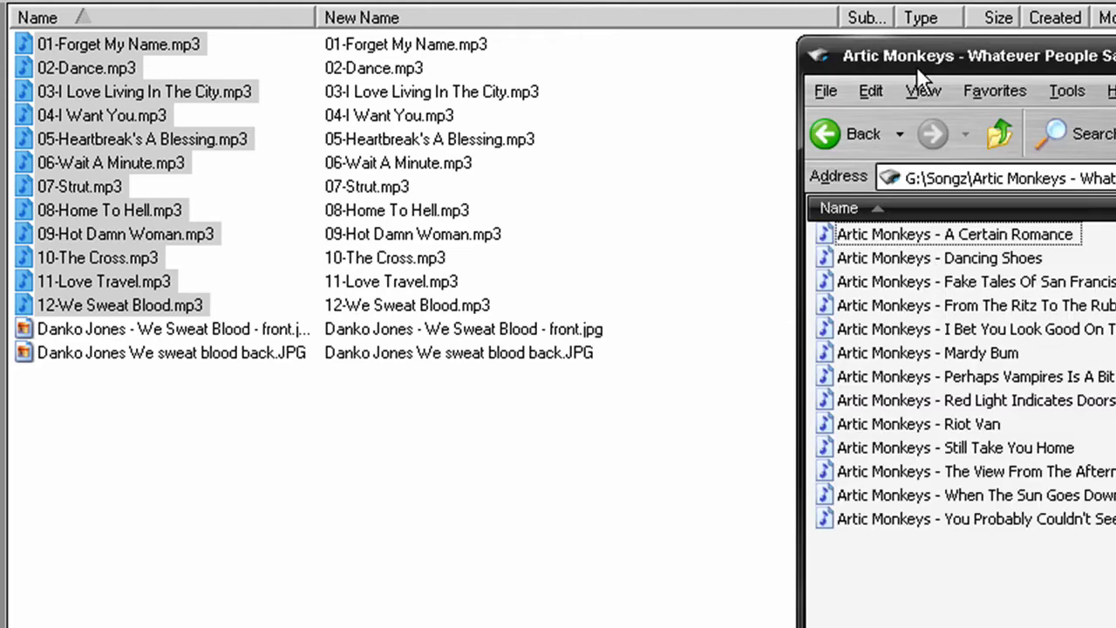
- Compare the track names with the Artic Monkeys folder window, and reselect tracks 01 to 12 in Bulk Rename Utility
key("alt+Tab")
left_click_drag(1090, 17, 1090, 17)
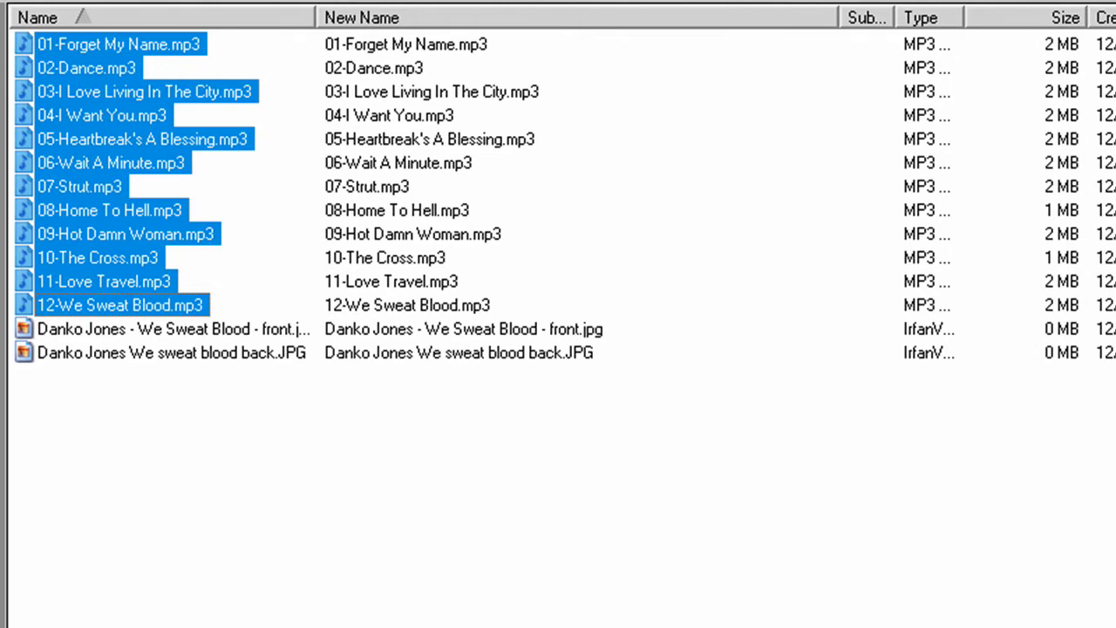
key("alt+Tab")
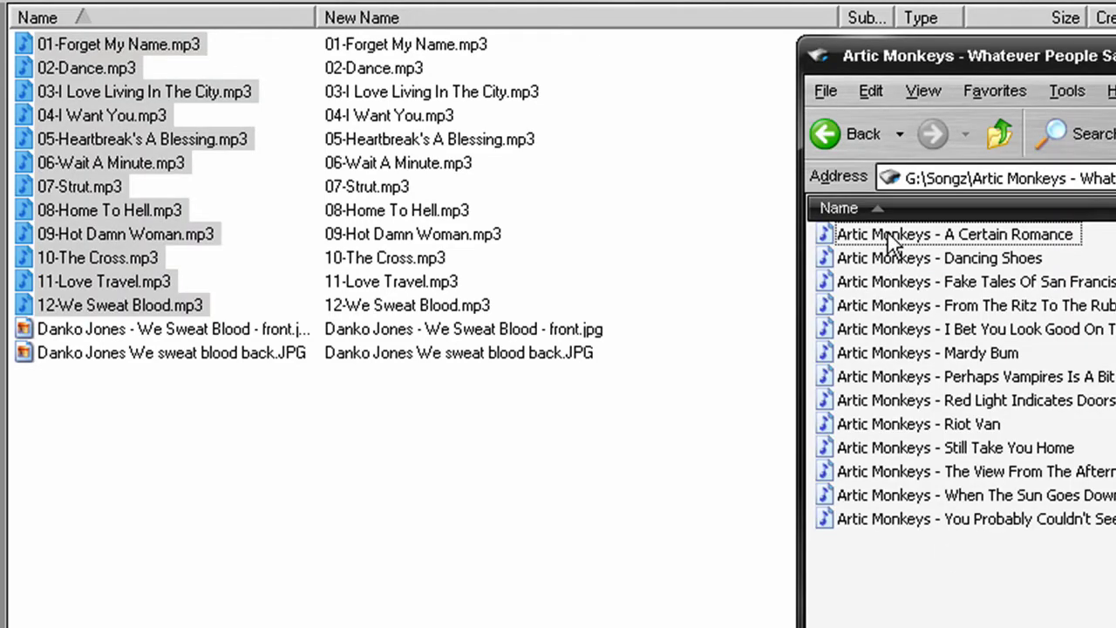
left_click(78, 41)
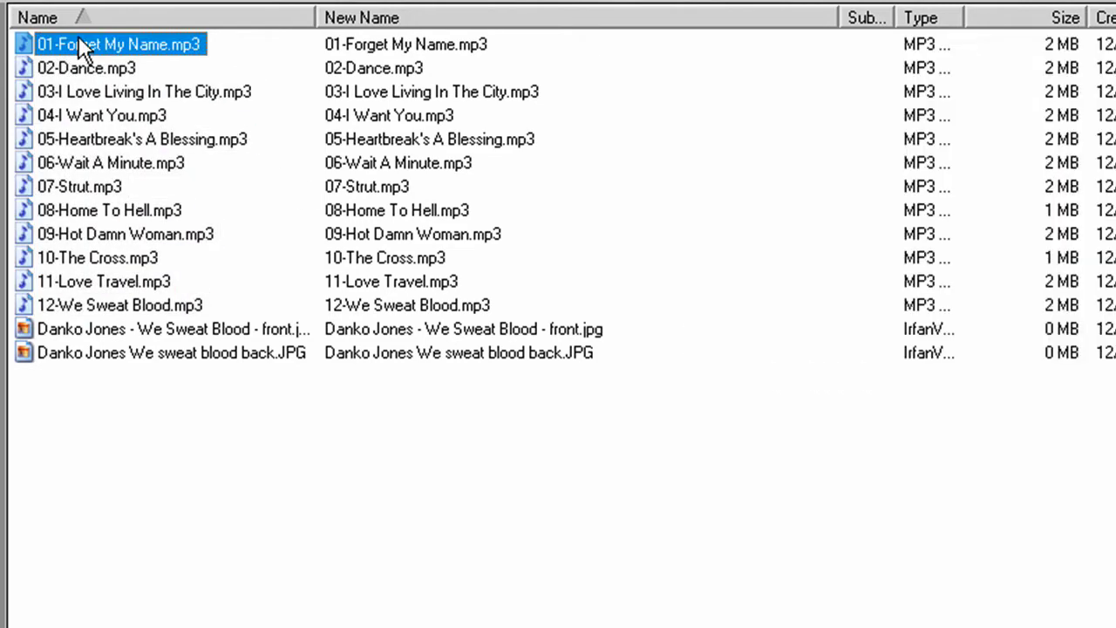
left_click(141, 312, "shift")
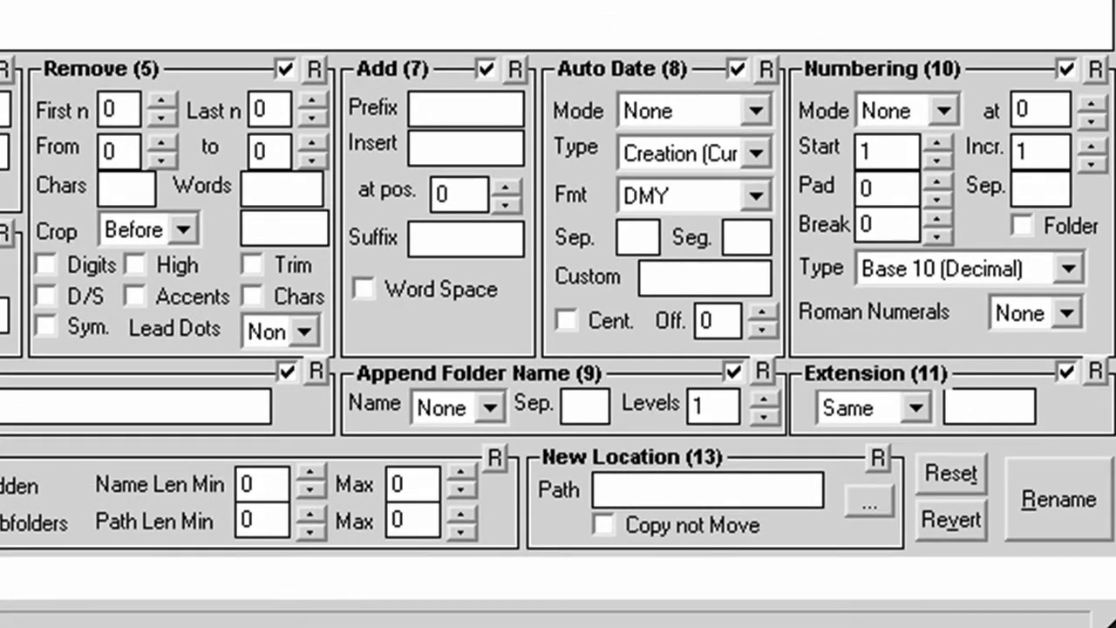
- Enter "Danko Jones -" as the prefix to add, copy that text to the clipboard and clear the prefix
left_click(459, 108)
type("Danko Jones")
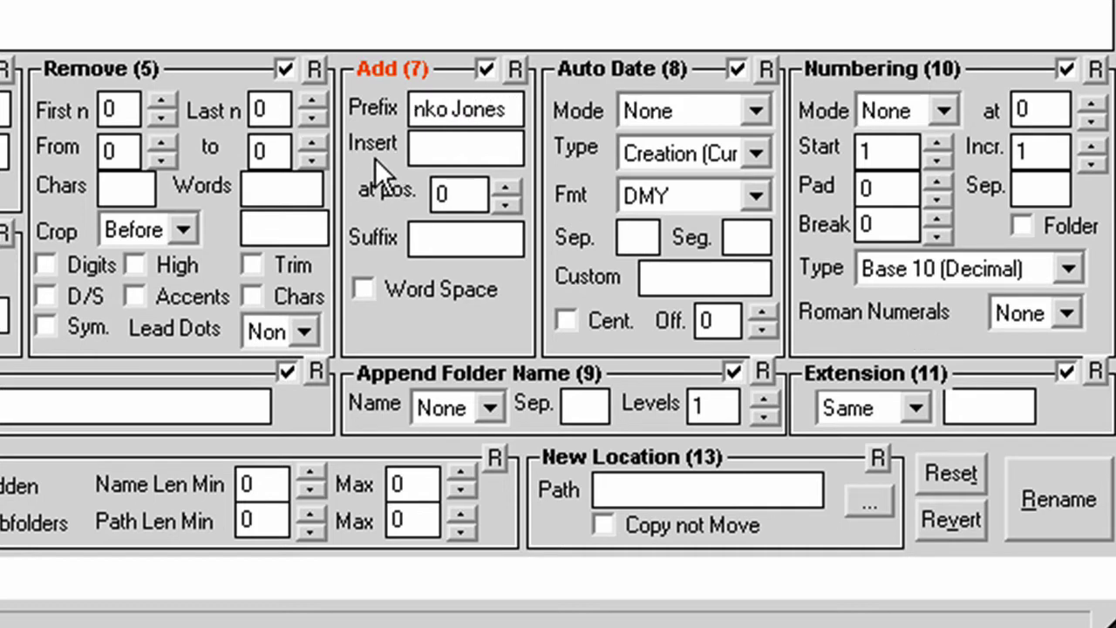
type(" -")
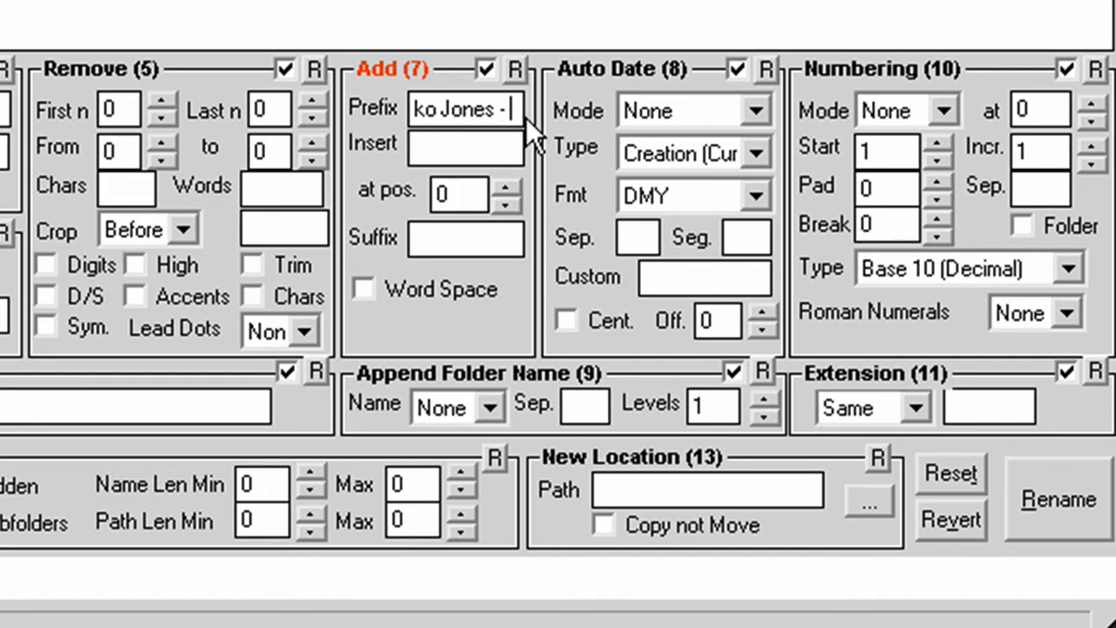
left_click_drag(521, 110, 195, 106)
key("ctrl+c")
key("BackSpace")
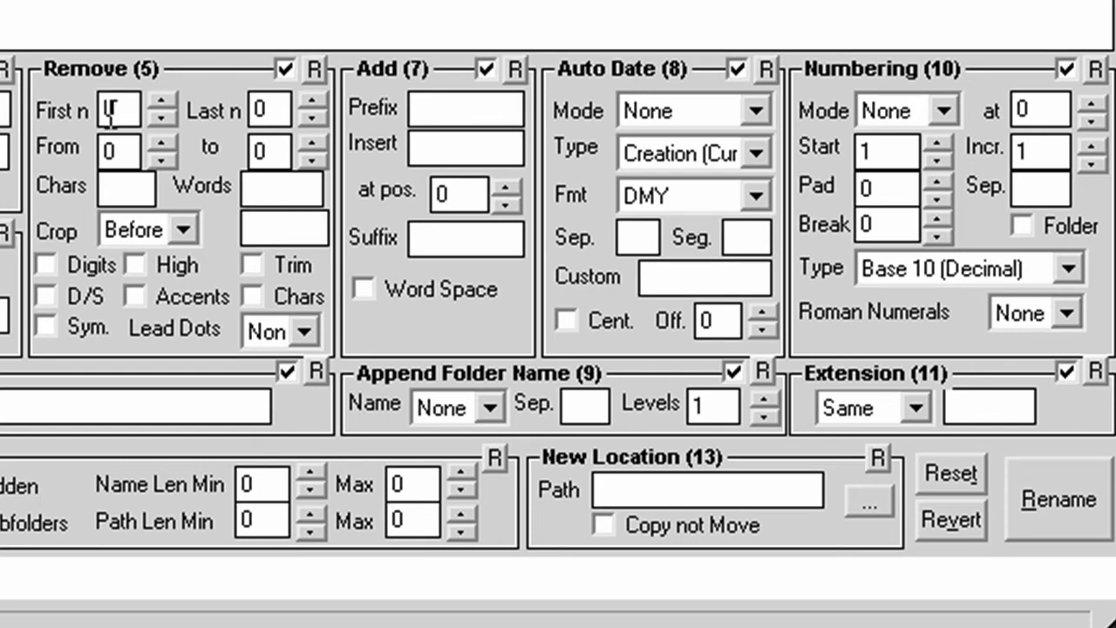
- Set the renaming to remove the first 3 characters of each selected file name
left_click(161, 105)
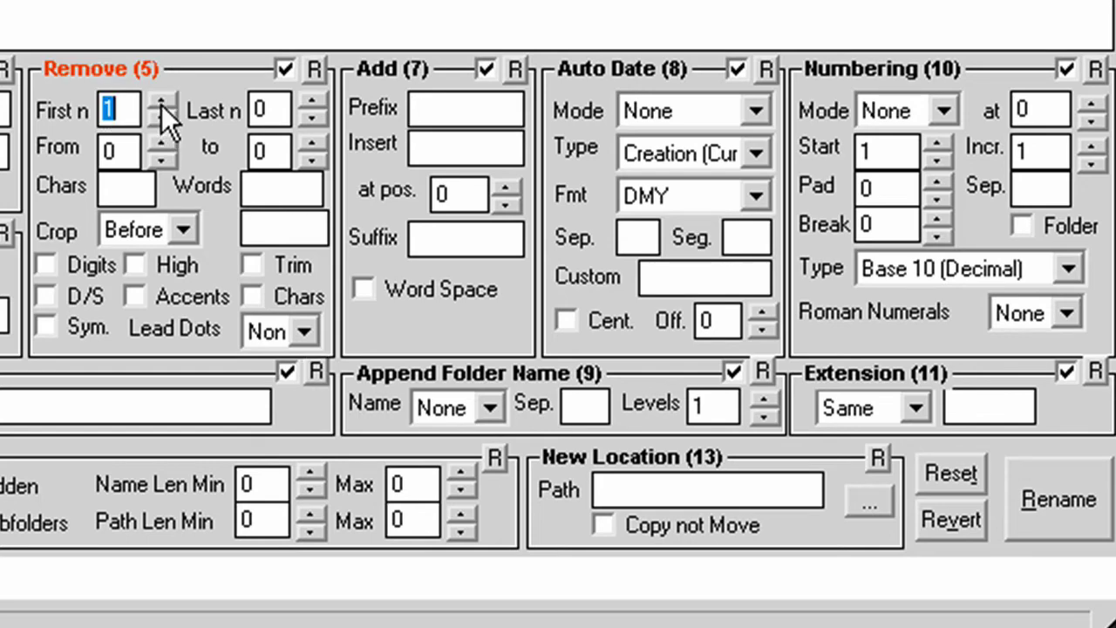
left_click(162, 105)
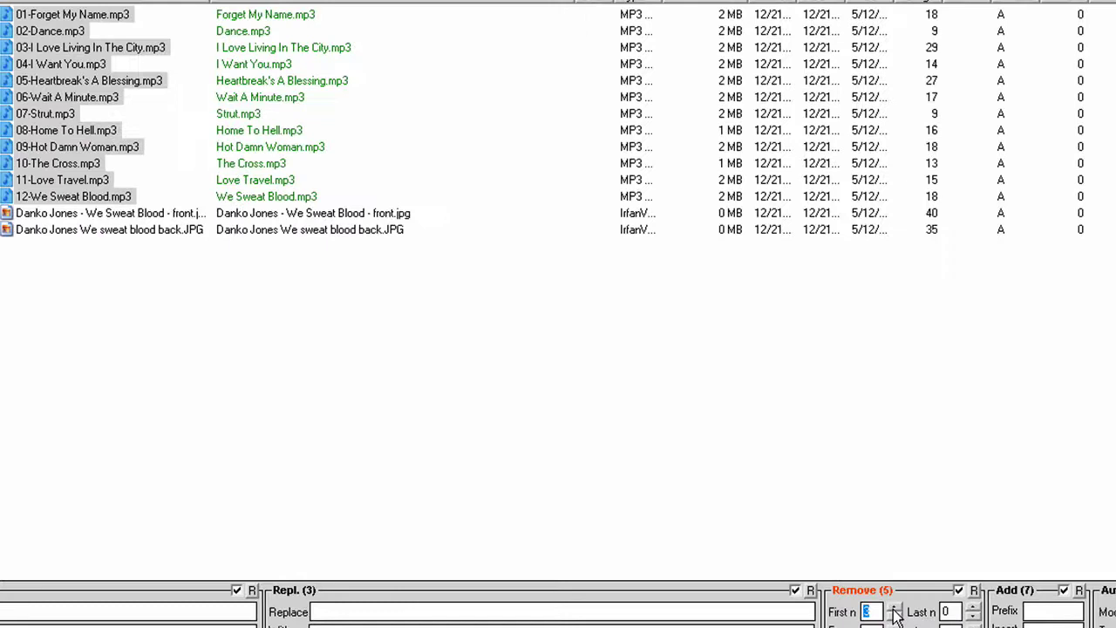
left_click(894, 609)
left_click(1032, 575)
left_click(1060, 611)
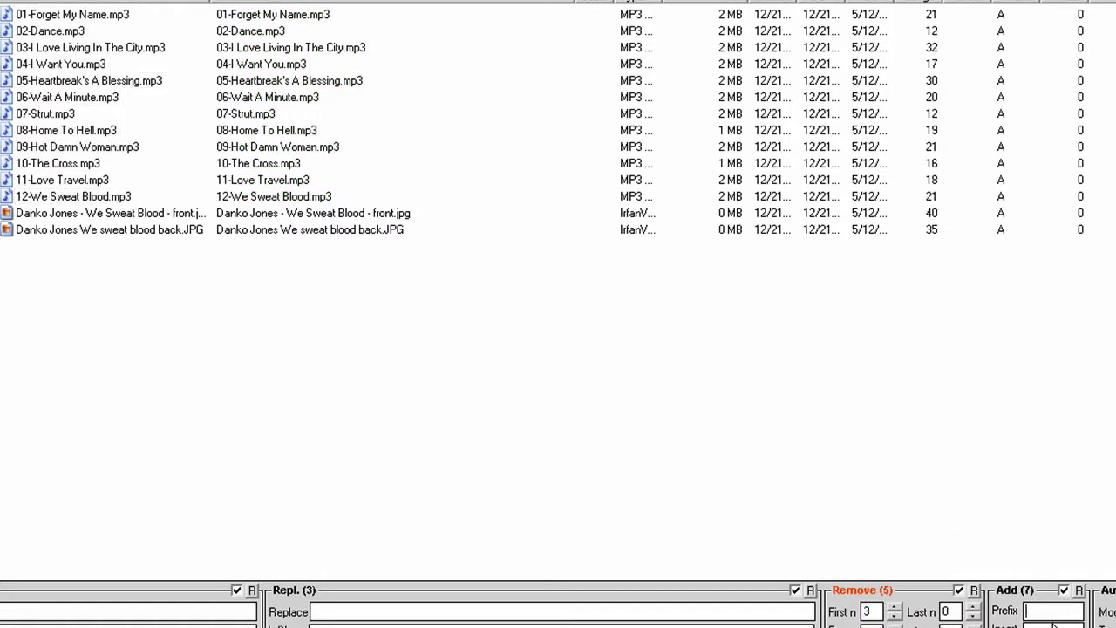
key("ctrl+v")
key("BackSpace")
key("BackSpace")
key("BackSpace")
key("BackSpace")
key("BackSpace")
key("BackSpace")
key("BackSpace")
key("BackSpace")
key("BackSpace")
key("BackSpace")
key("BackSpace")
key("BackSpace")
key("BackSpace")
key("BackSpace")
- Reselect all twelve MP3 tracks and rename them with the first 3 characters removed
left_click(89, 194)
left_click(84, 16, "shift")
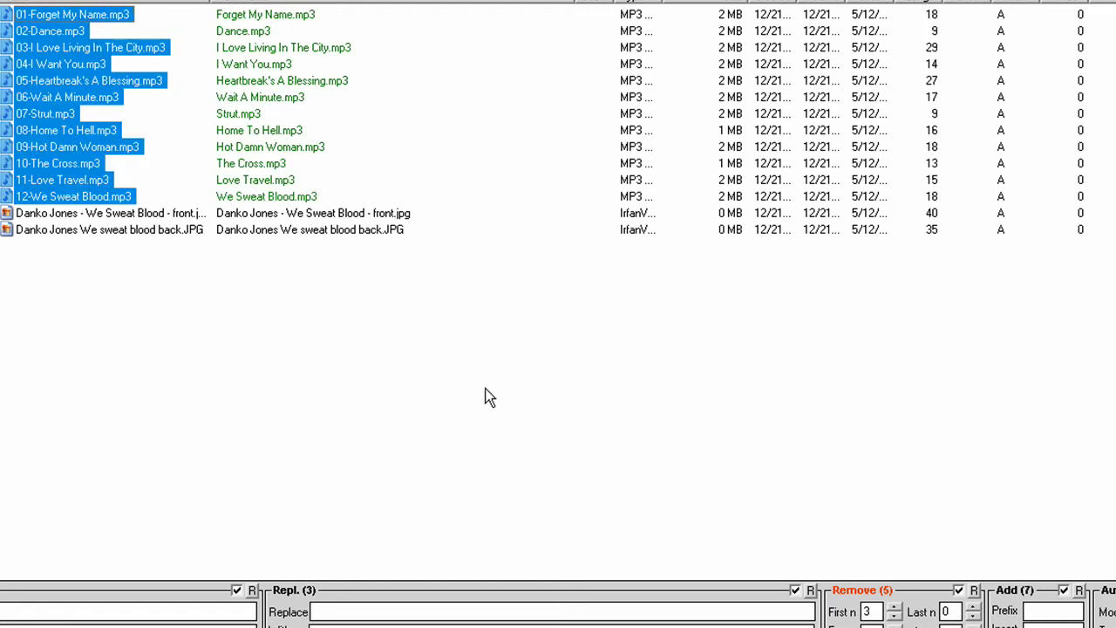
left_click(1115, 627)
left_click(624, 517)
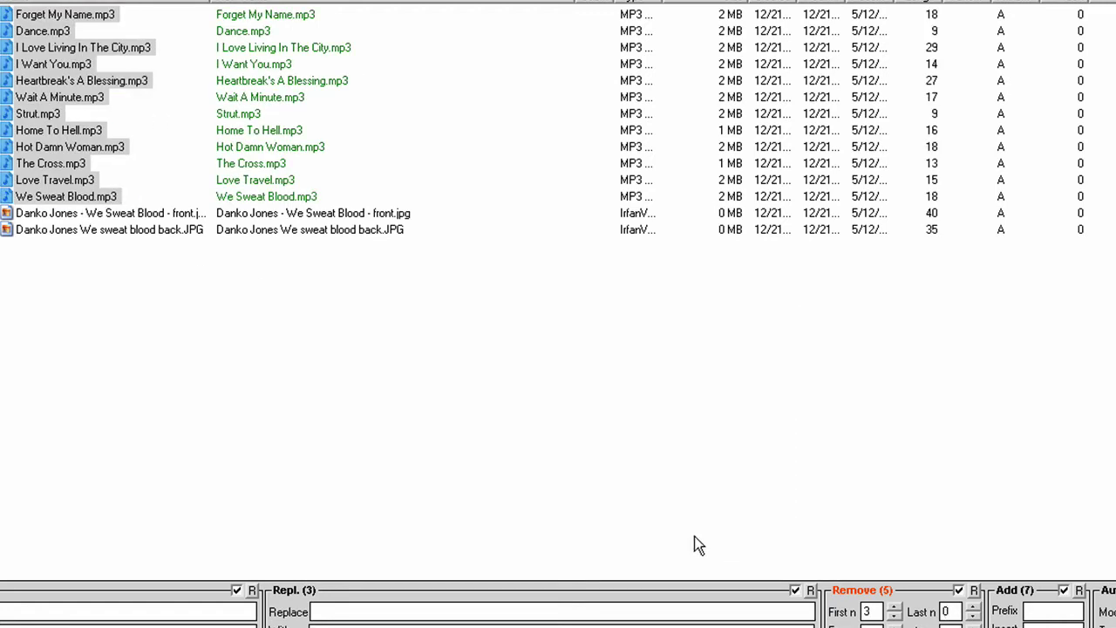
- Add the copied "Danko Jones -" text as the prefix, clear the first-characters removal and rename the twelve selected tracks
left_click(1049, 609)
key("ctrl+v")
key("BackSpace")
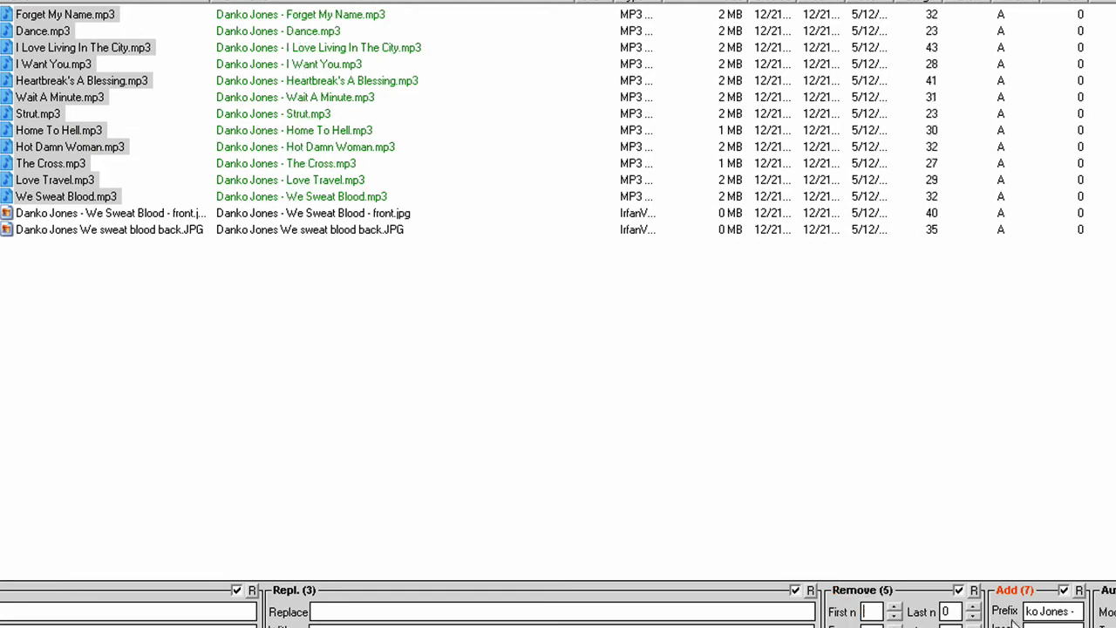
key("ctrl+r")
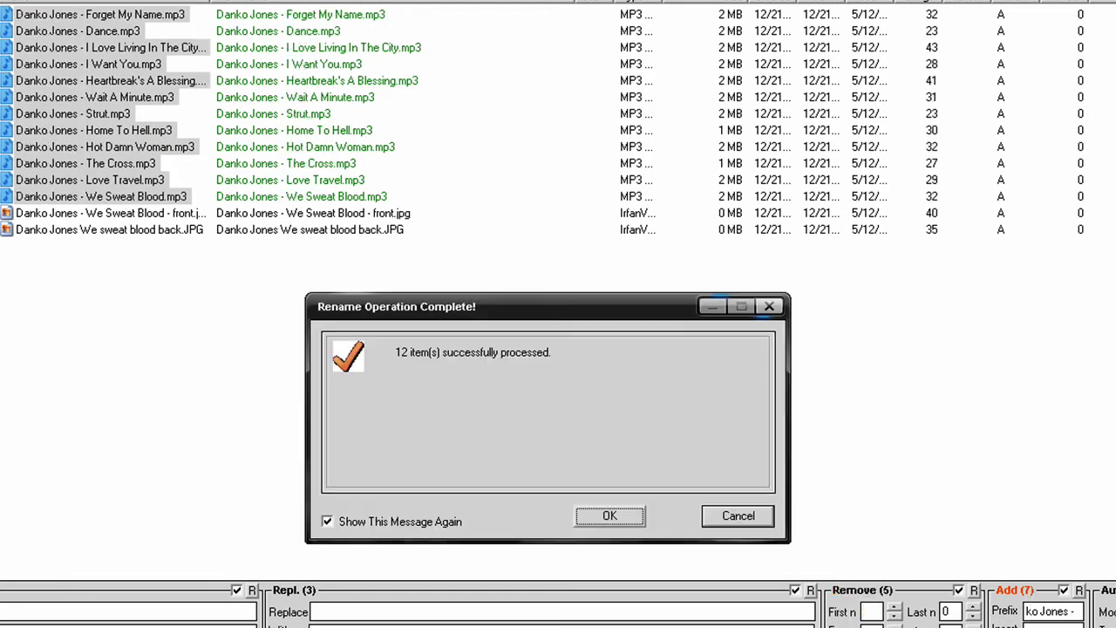
key("Return")
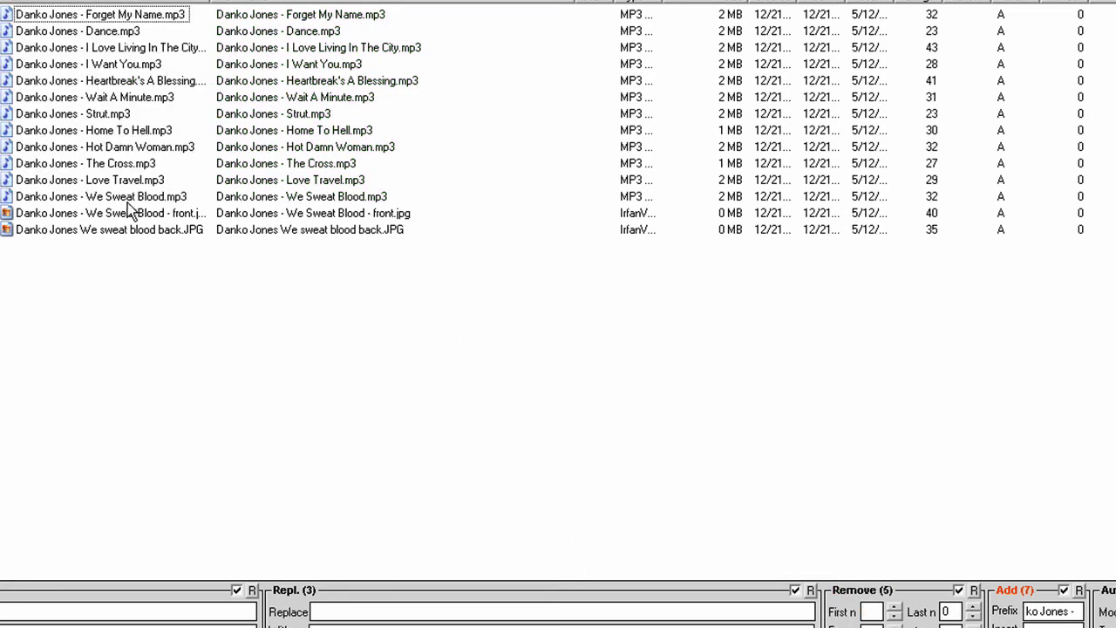
left_click(114, 230)
left_click(126, 197)
left_click(131, 32, "shift")
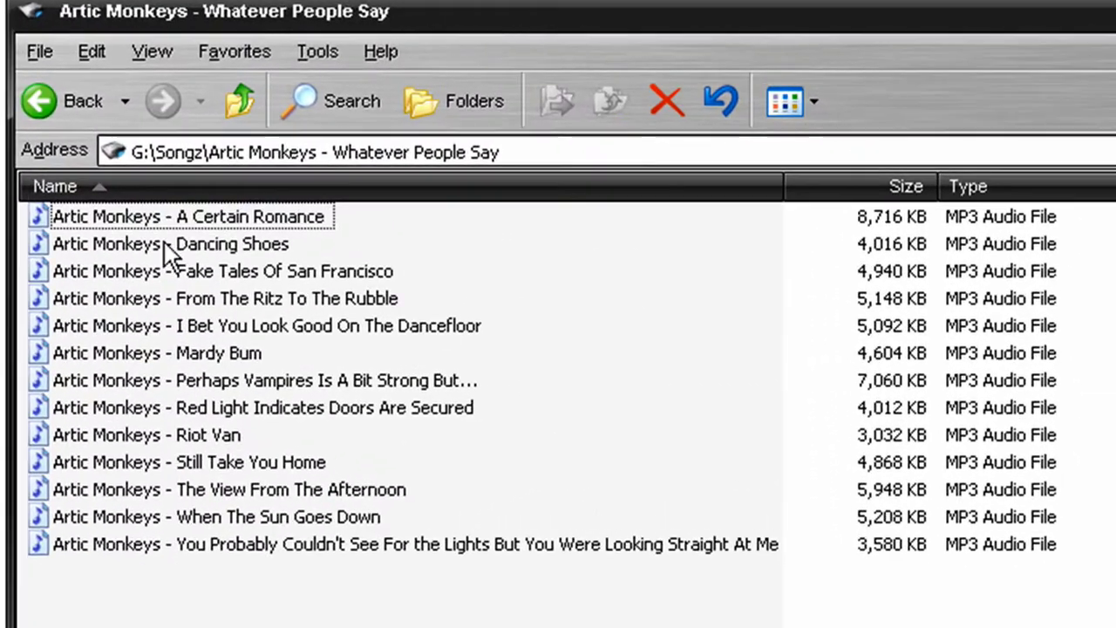
- Switch to the file explorer window and open the "Danko Jones - We Sweat Blood" folder to check the renamed tracks
left_click(165, 247)
left_click(152, 322)
left_click(61, 106)
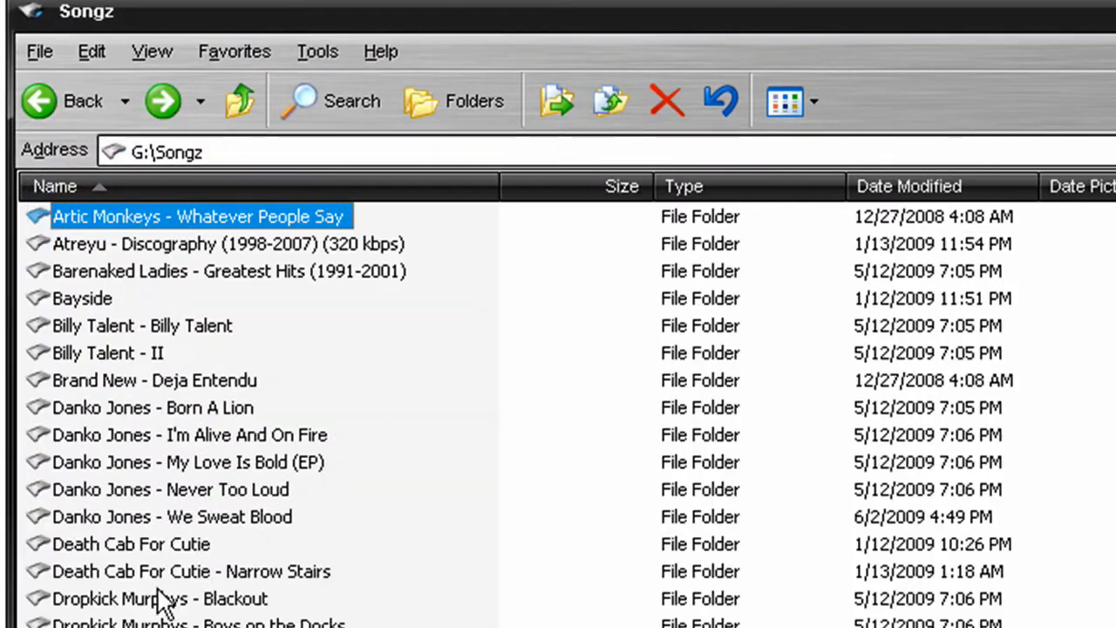
double_click(165, 520)
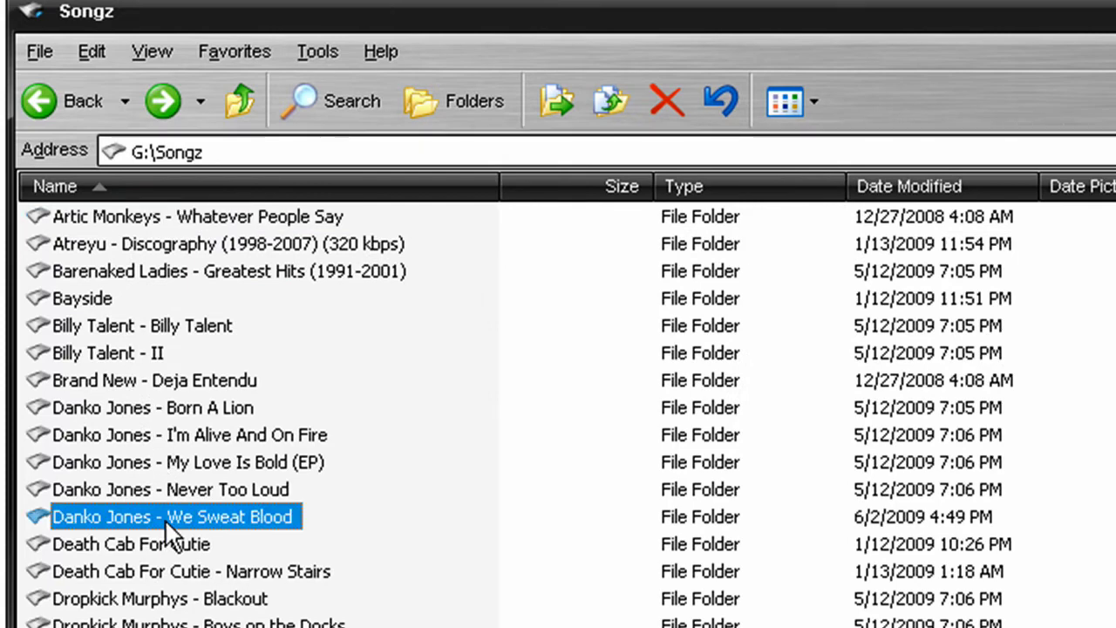
left_click_drag(655, 186, 674, 184)
left_click(236, 353)
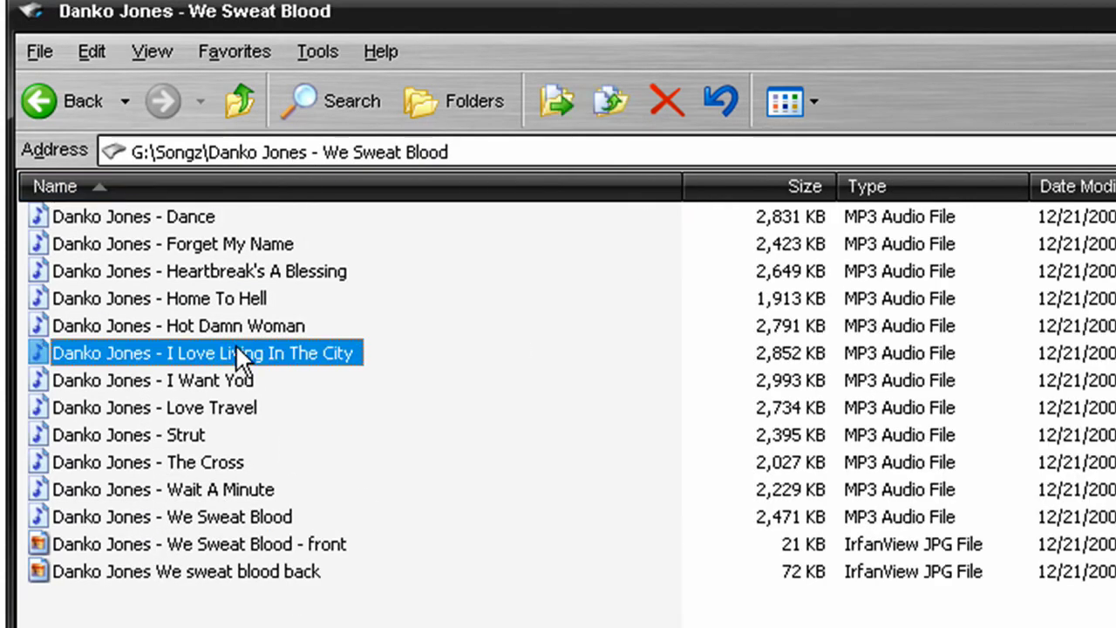
left_click(161, 462)
- Open the "Danko Jones - I'm Alive And On Fire" folder to compare its track names, and return to Bulk Rename Utility
left_click(83, 103)
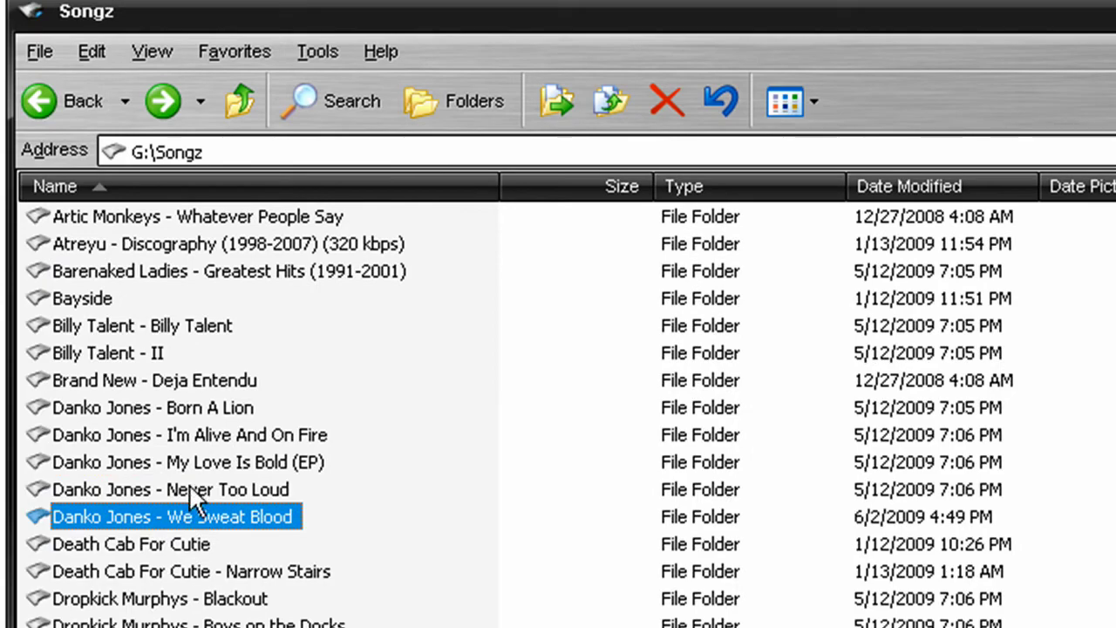
double_click(197, 436)
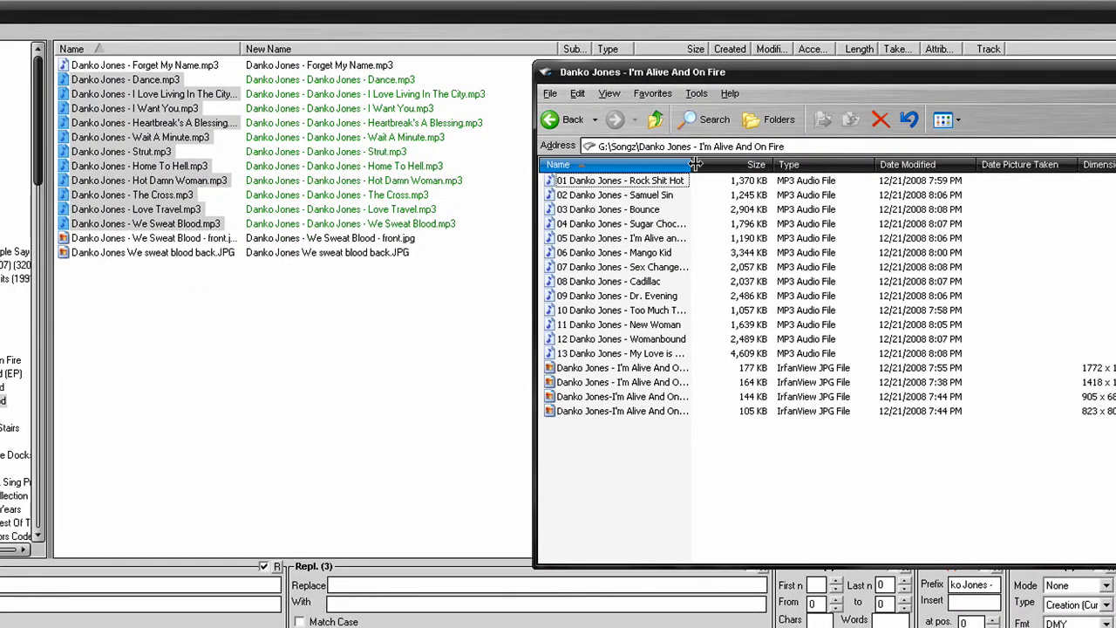
left_click(343, 139)
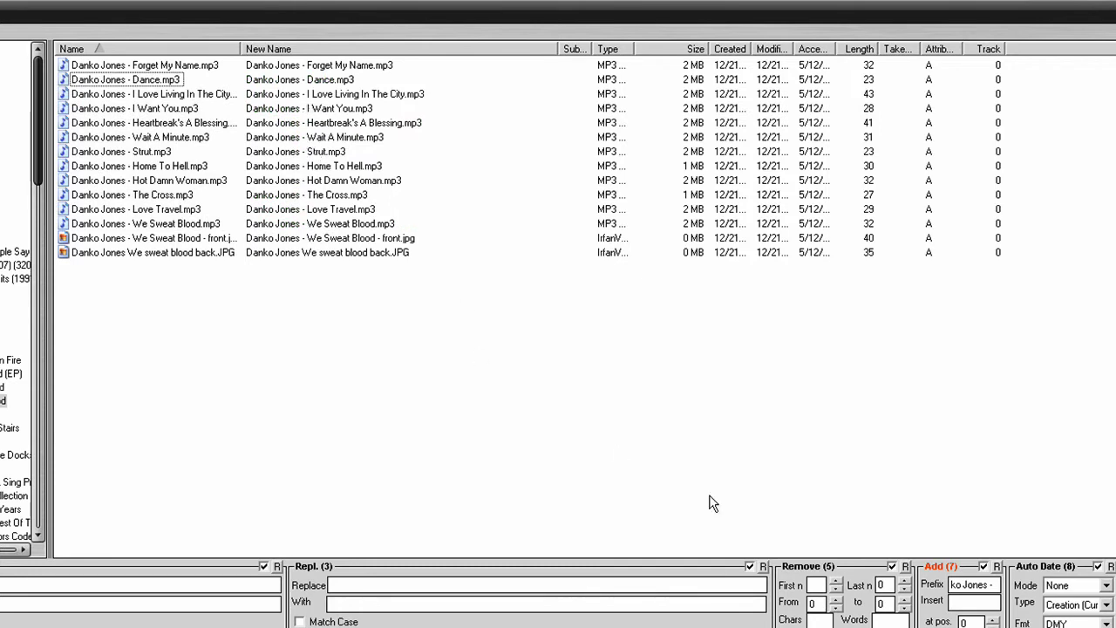
- Clear the prefix text from the Add settings
left_click(973, 585)
key("ctrl+a")
key("BackSpace")
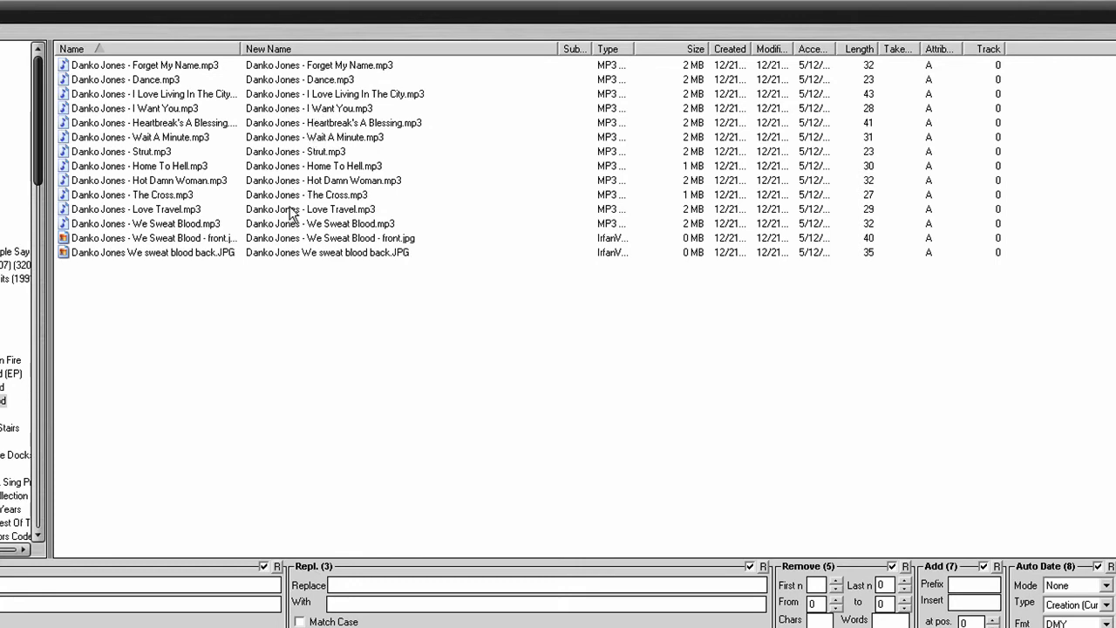
- Select all MP3 tracks from "Forget My Name" through "We Sweat Blood" in the file list
left_click(216, 226)
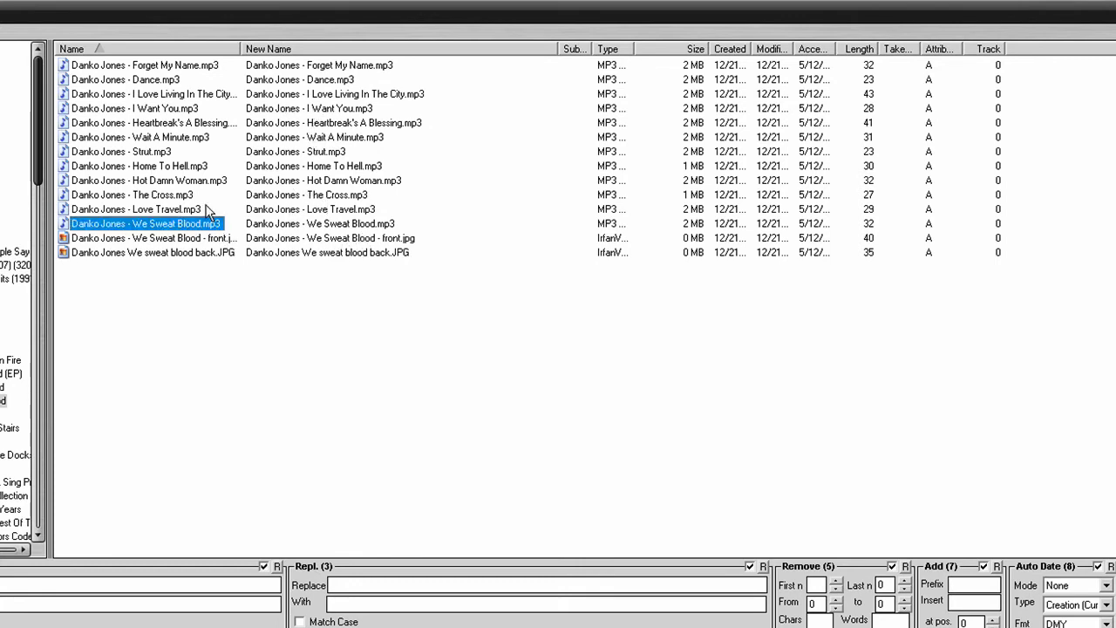
left_click(157, 67, "shift")
left_click(213, 344)
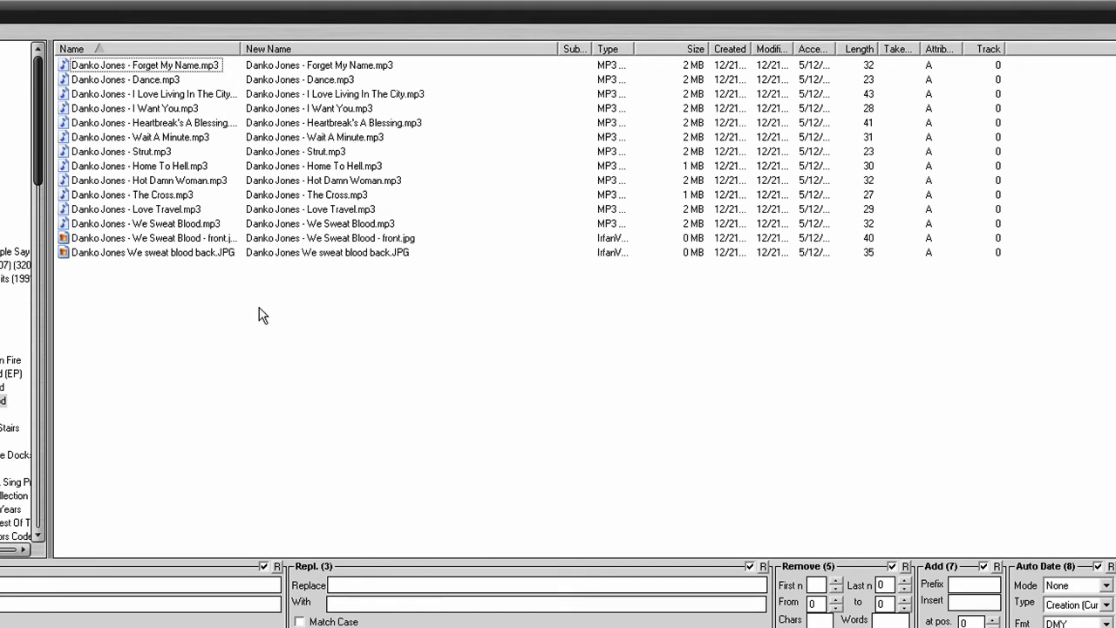
left_click(125, 223, "shift")
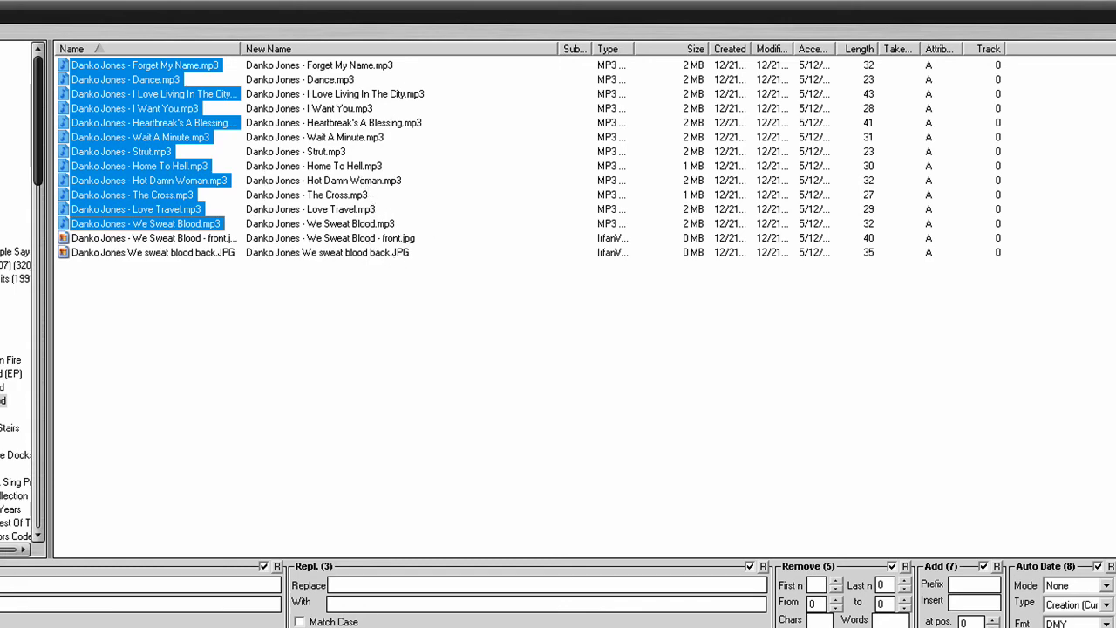
- Switch to the file explorer, examine the file naming in G:\Moviez, and return to Bulk Rename Utility with the tracks deselected
key("alt+Tab")
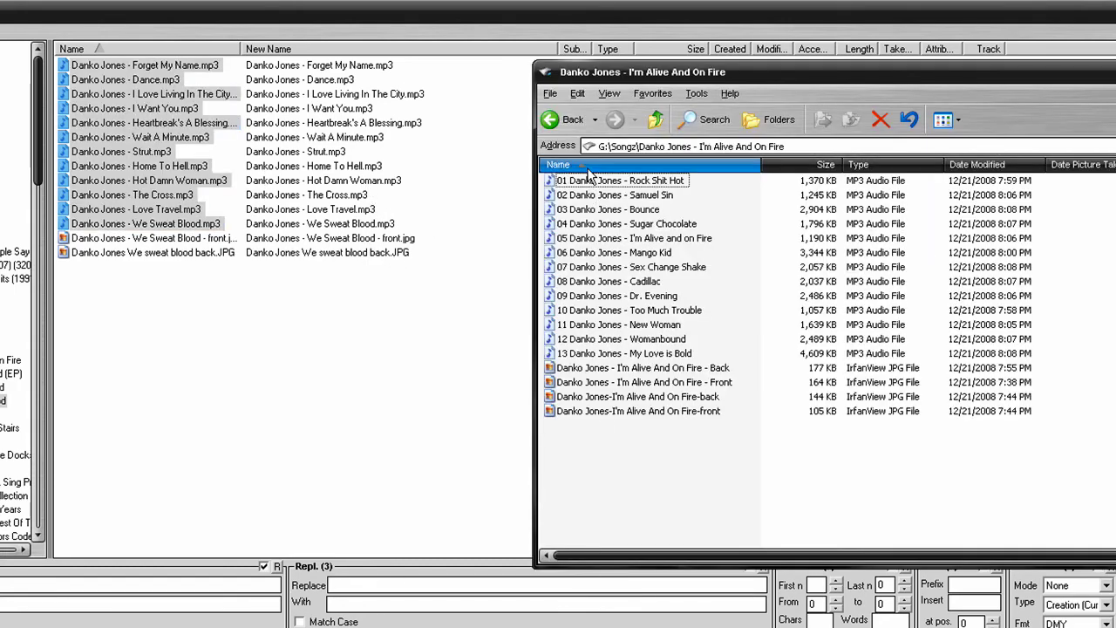
left_click(573, 122)
left_click(558, 119)
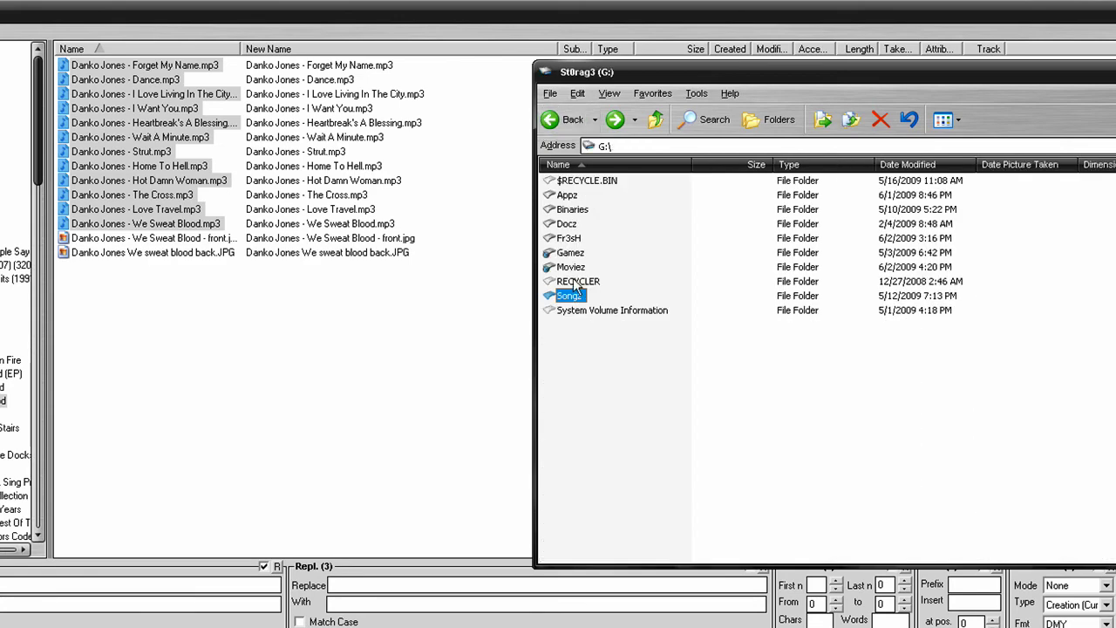
left_click(581, 269)
double_click(581, 269)
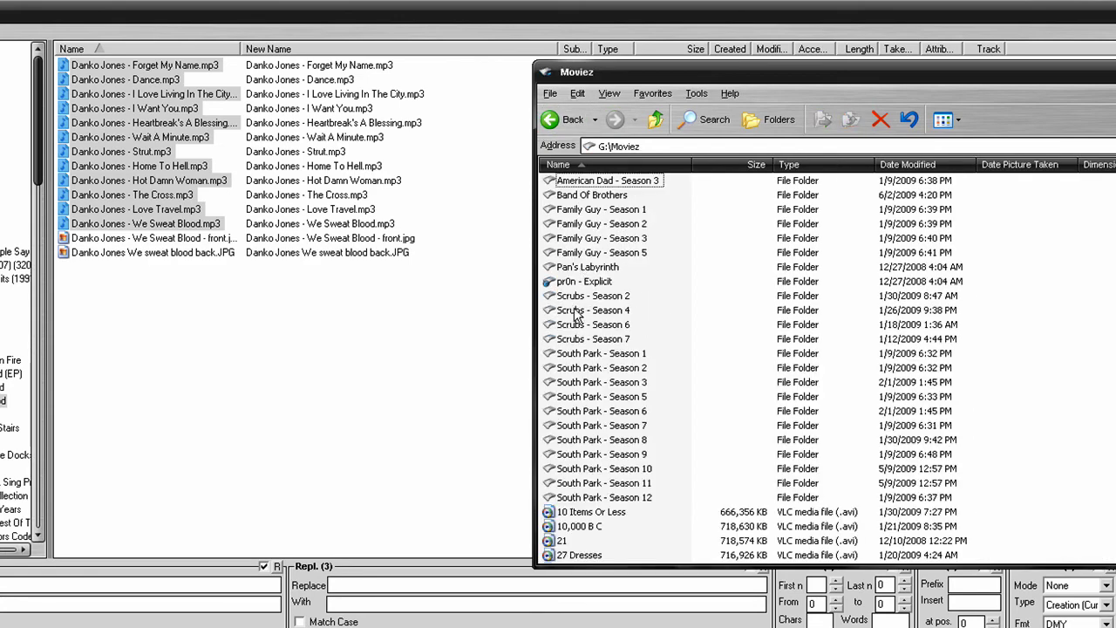
left_click(580, 310)
scroll(602, 323, "down", 9)
scroll(604, 327, "down", 20)
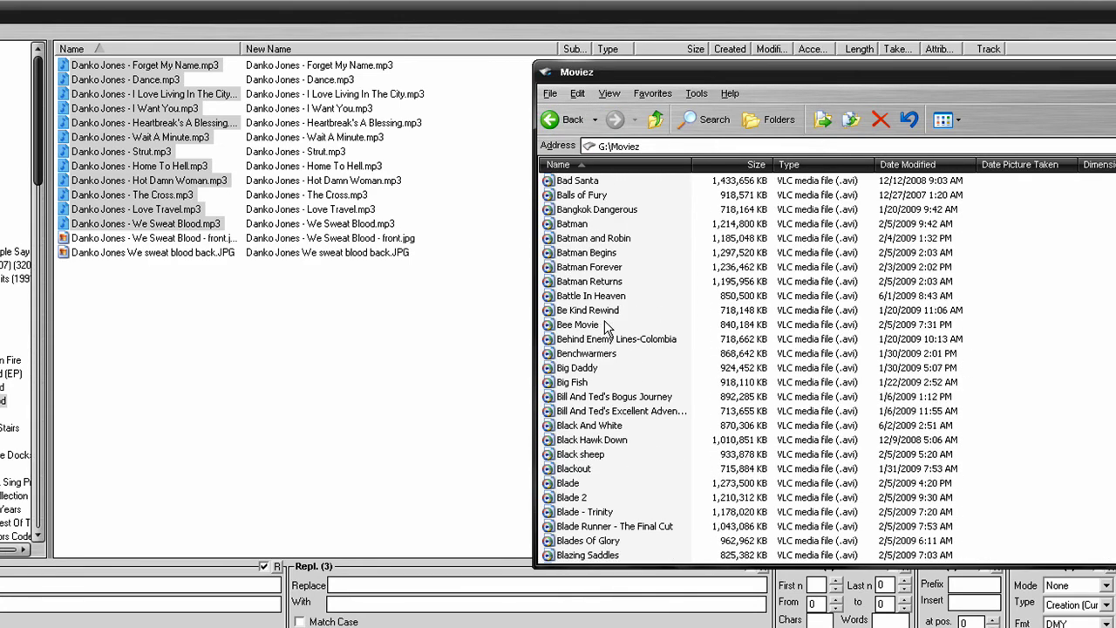
scroll(601, 330, "down", 12)
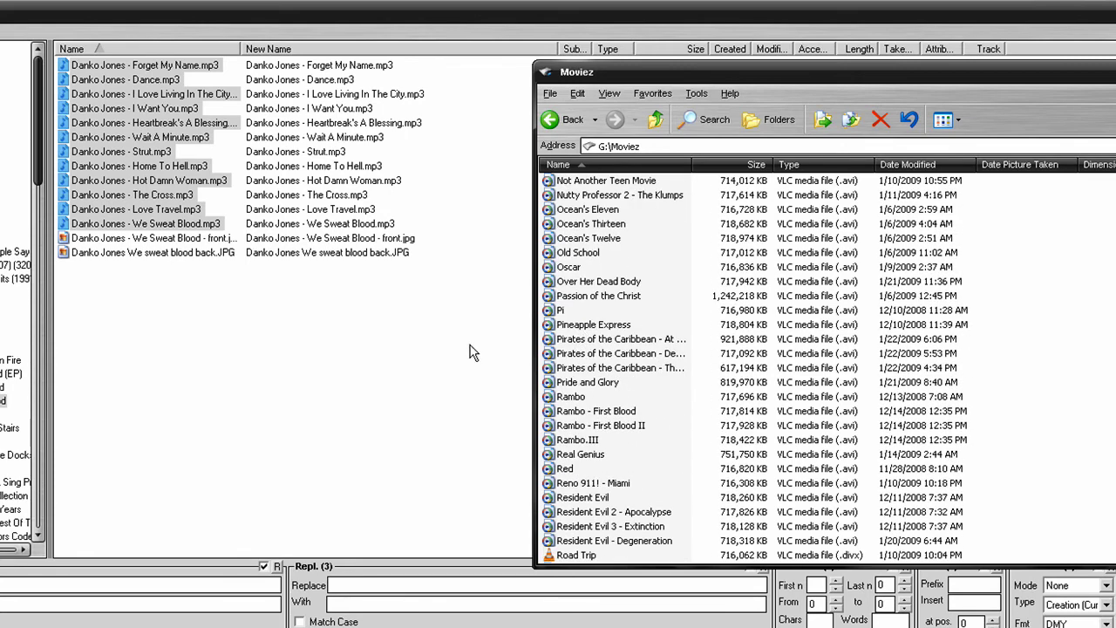
left_click(444, 345)
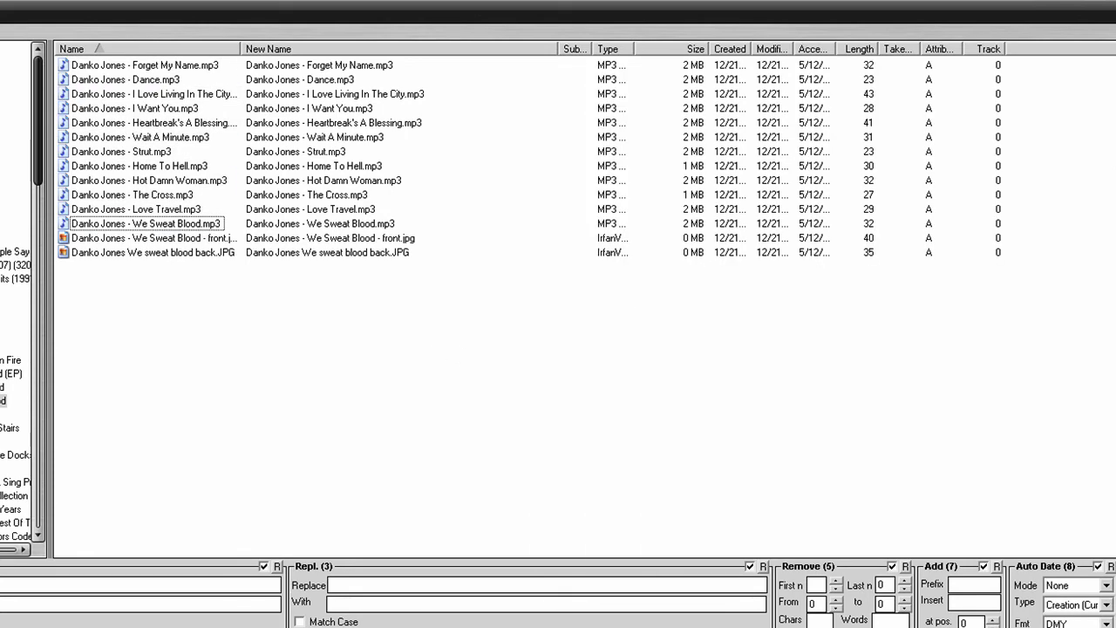